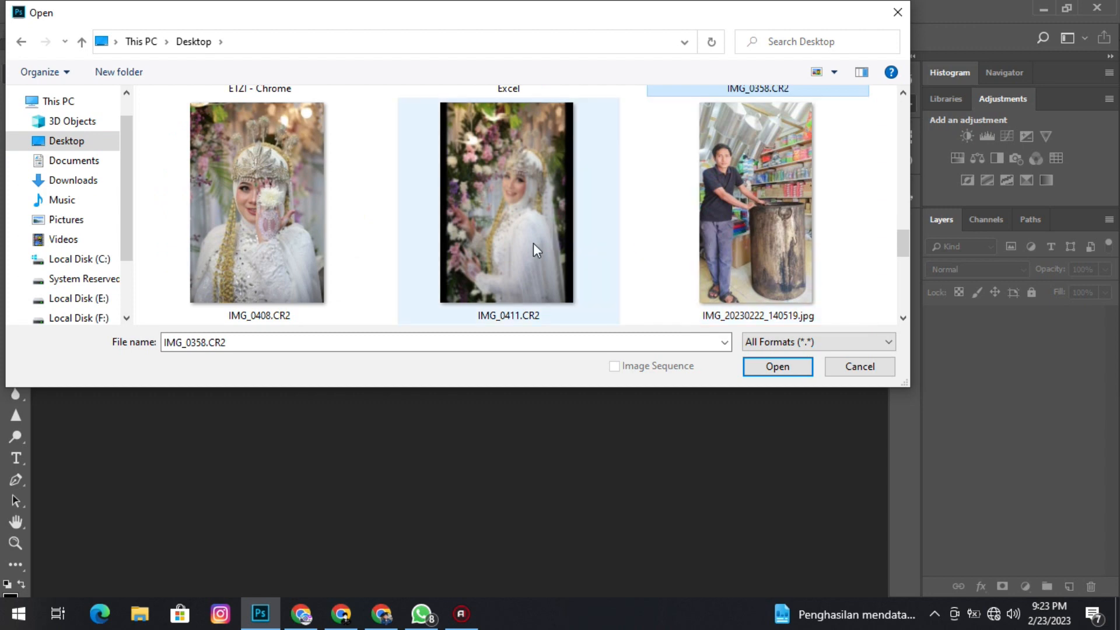
Open IMG_0358.CR2, IMG_0408.CR2 and IMG_0411.CR2 from the Desktop and apply the "preset 2 clean" preset to IMG_0358.
left_click(533, 239, "shift")
left_click(766, 365)
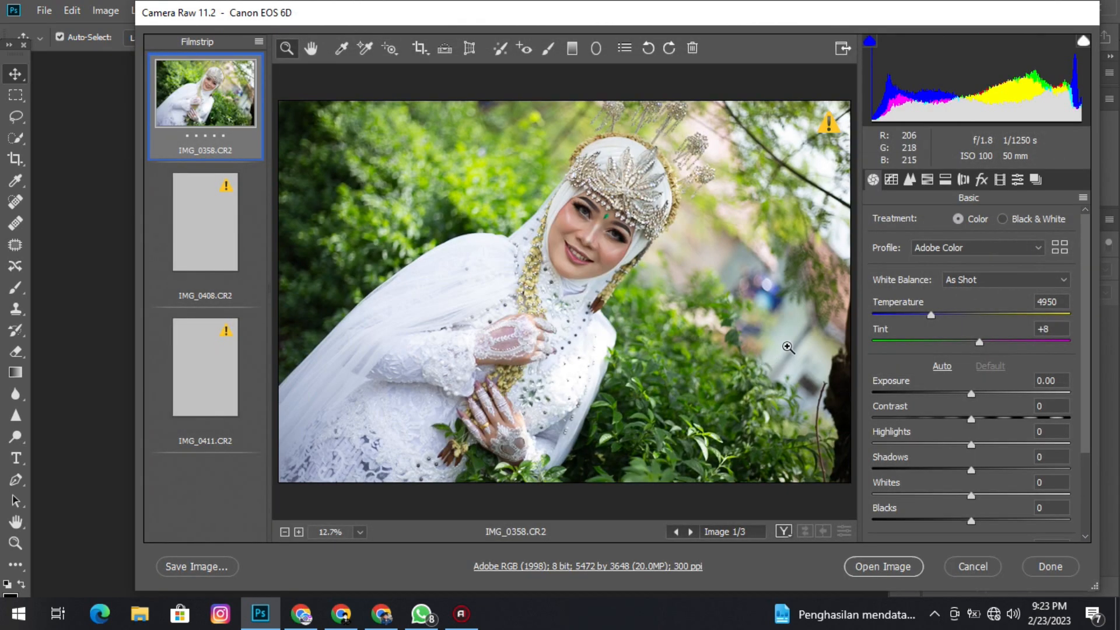
left_click_drag(606, 15, 617, 45)
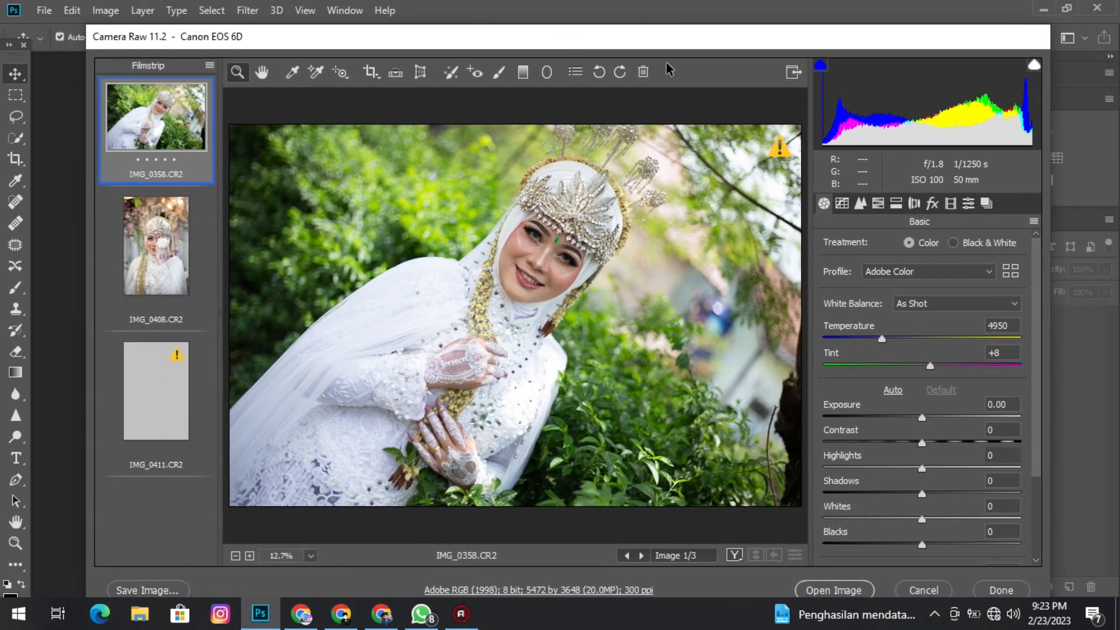
left_click(970, 203)
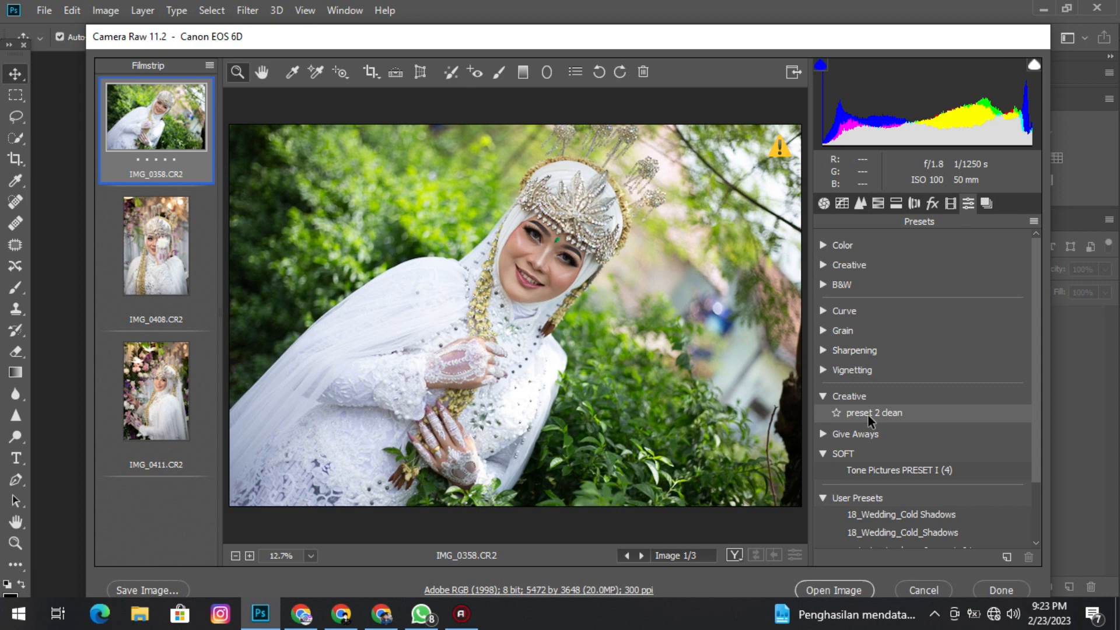
left_click(868, 415)
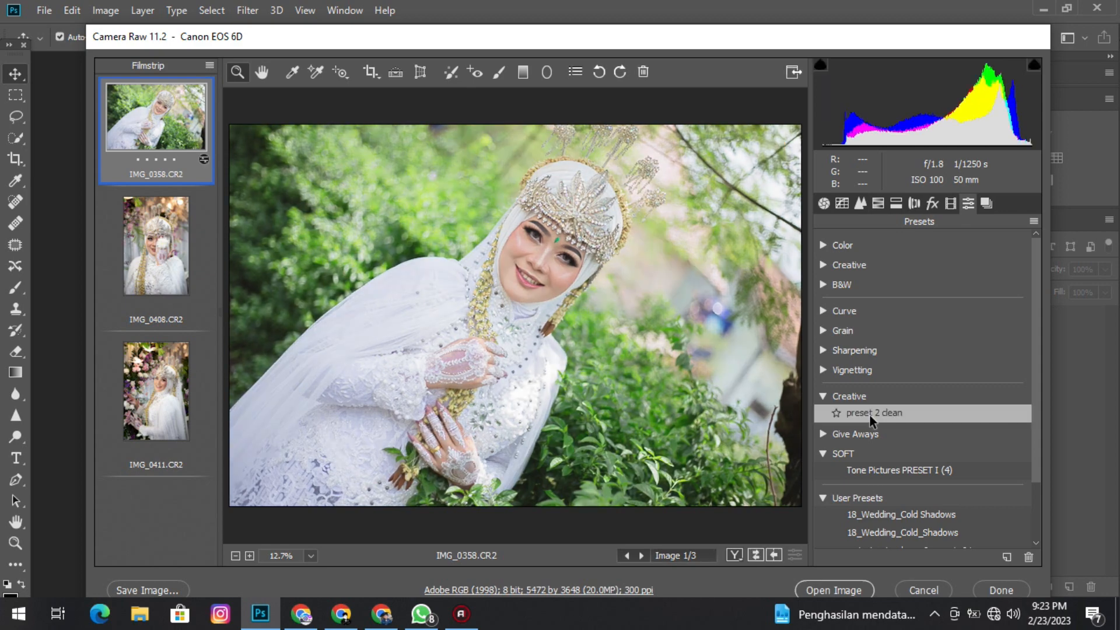
Set the sharpening amount of IMG_0358 to 59, checking the face detail at 100% magnification.
left_click(866, 205)
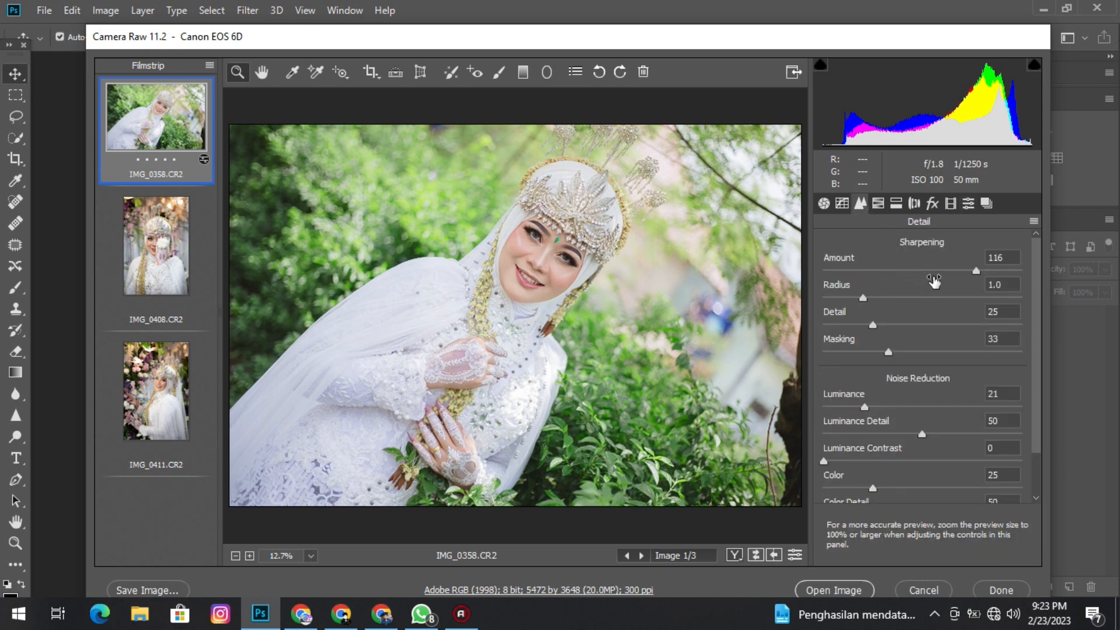
left_click_drag(957, 273, 918, 276)
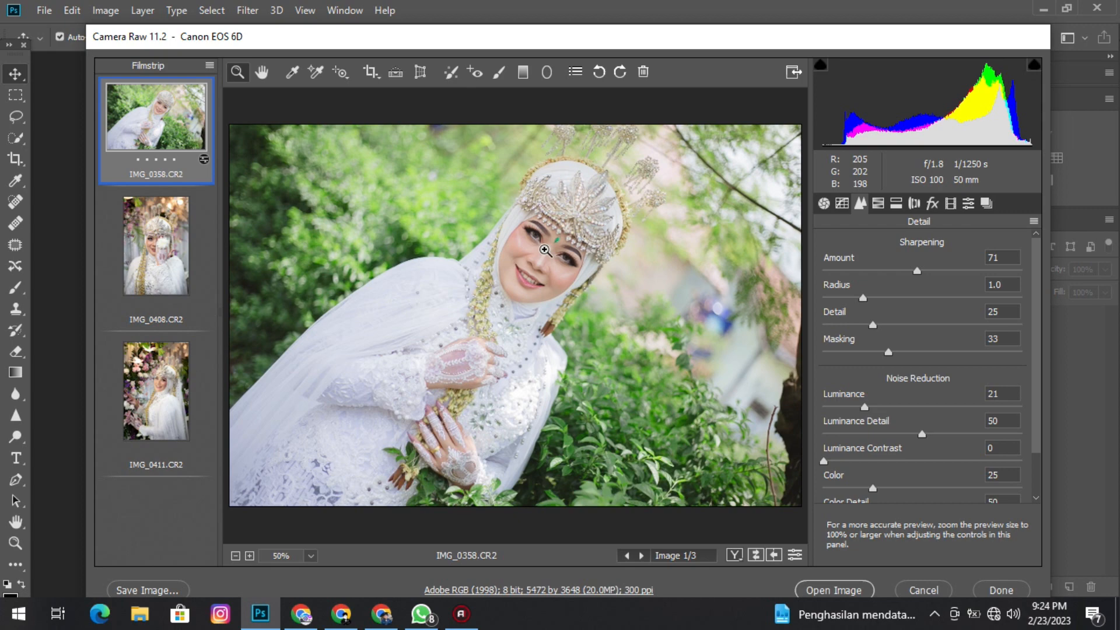
left_click(544, 250)
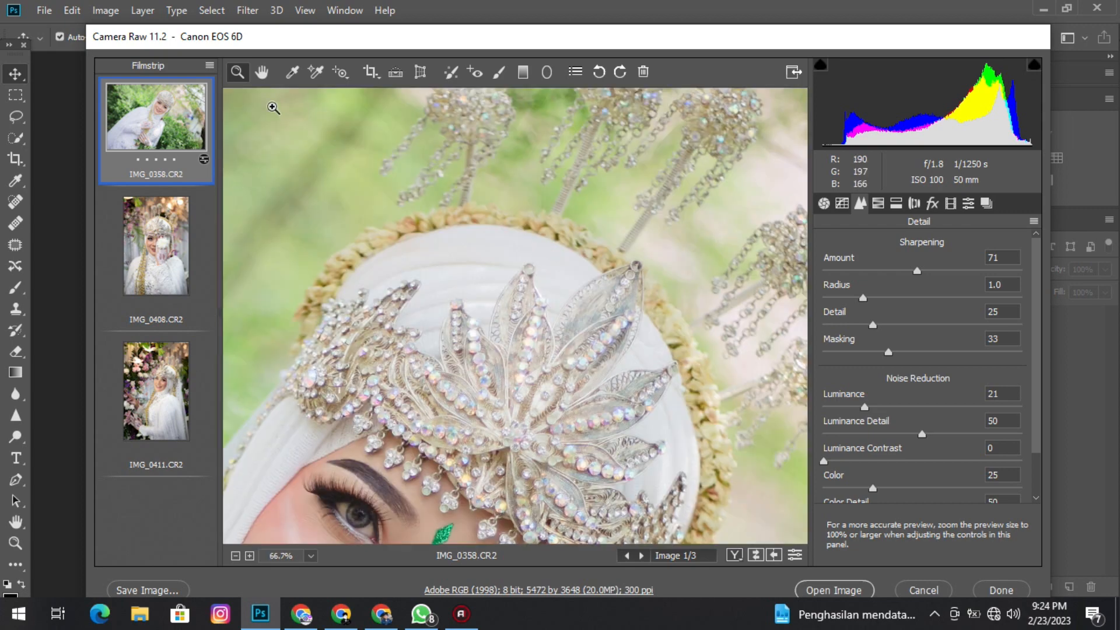
scroll(271, 105, "up", 2)
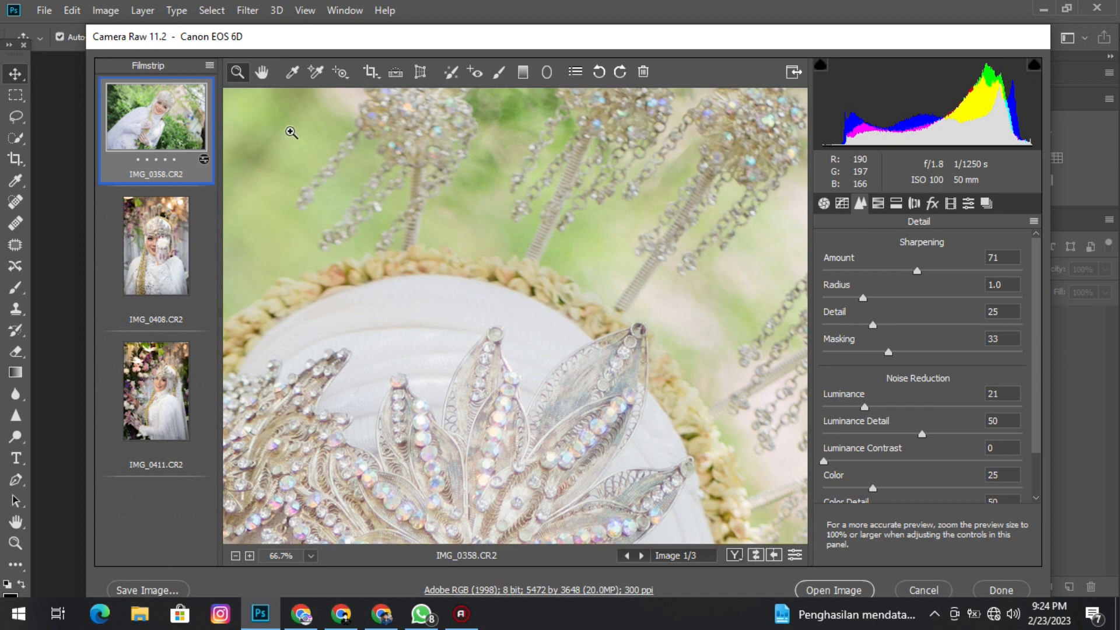
scroll(332, 110, "down", 1)
scroll(361, 203, "down", 7)
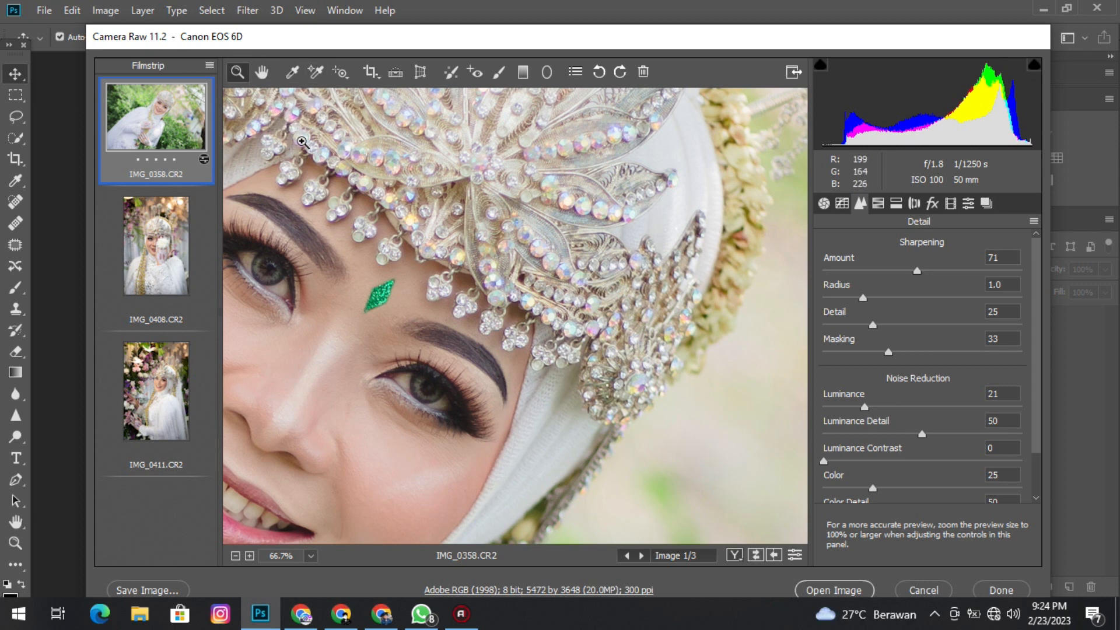
right_click(301, 142)
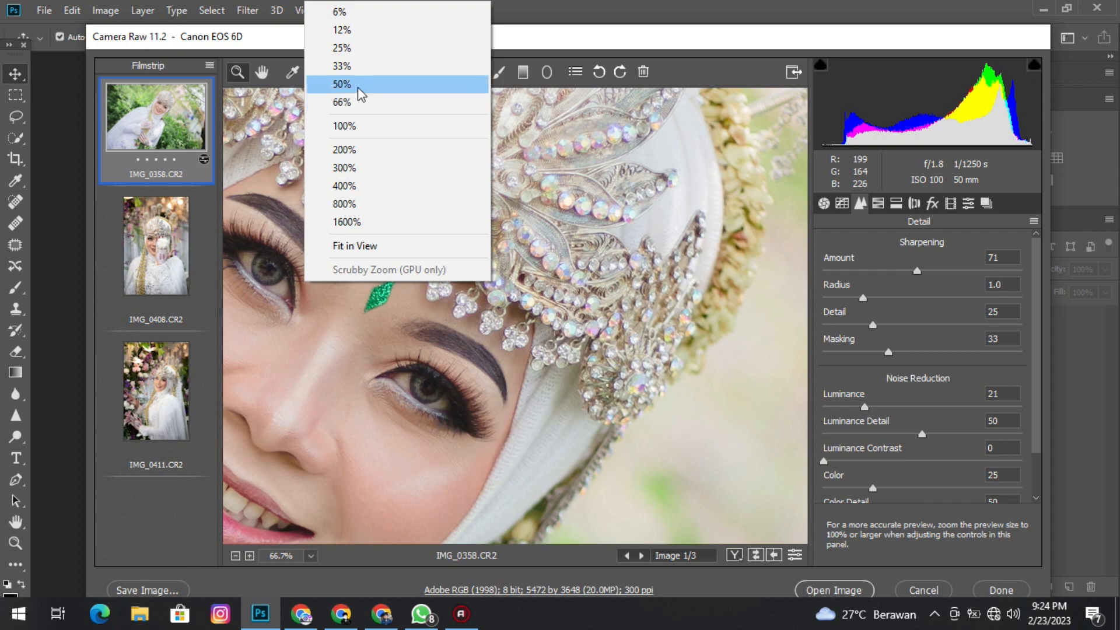
left_click(350, 126)
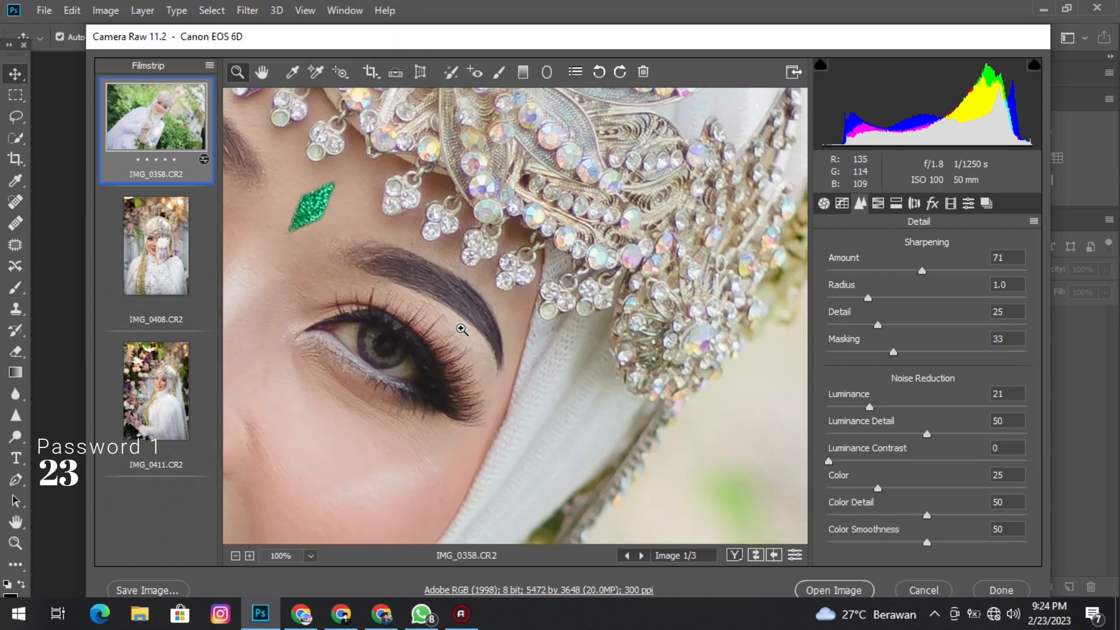
scroll(462, 329, "down", 3)
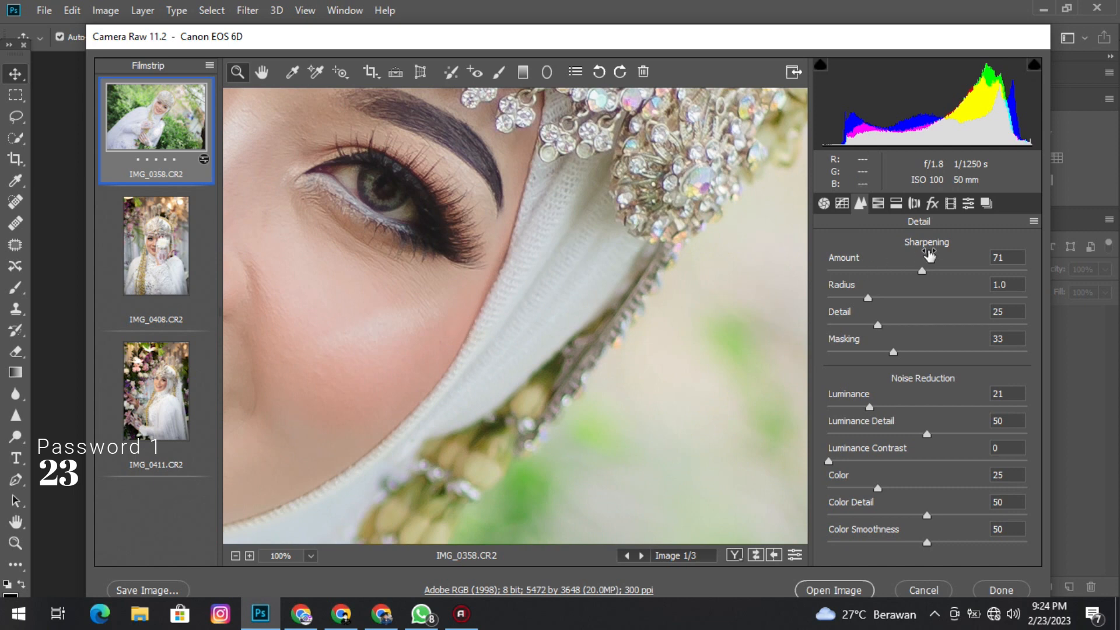
left_click_drag(921, 270, 1033, 292)
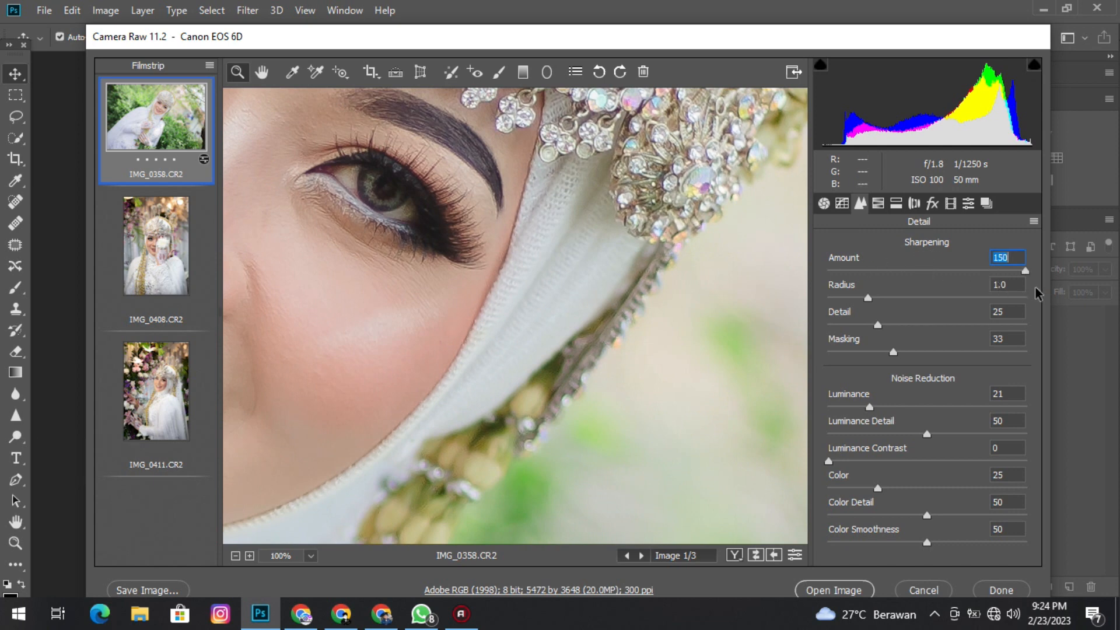
left_click_drag(1022, 272, 911, 270)
Increase the sharpening masking and the luminance noise reduction to smooth the skin.
left_click(262, 71)
left_click_drag(408, 269, 581, 305)
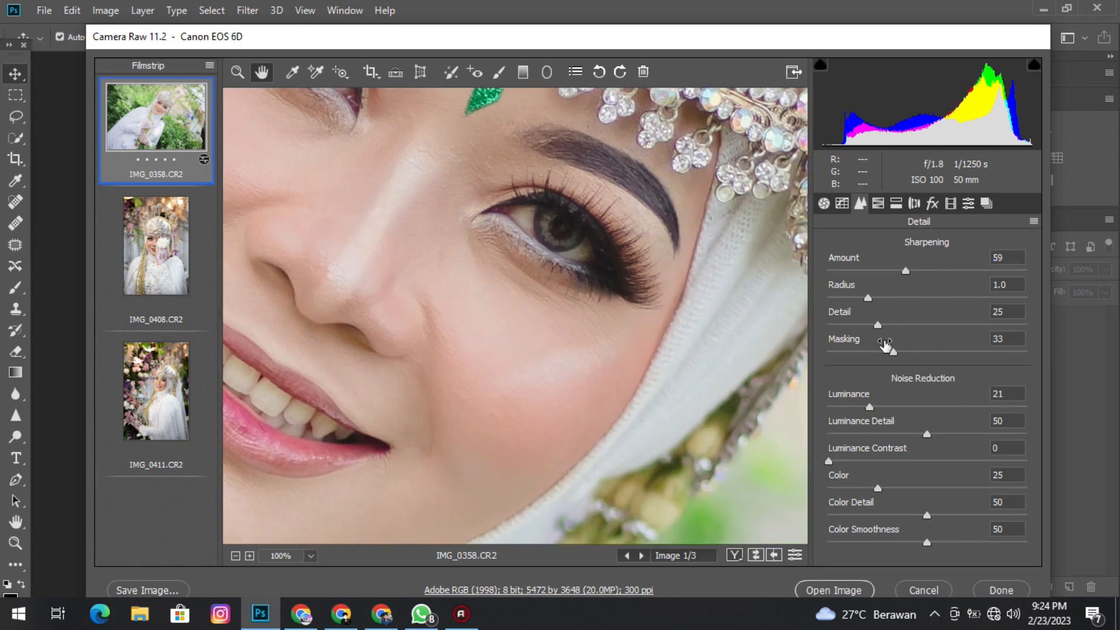
left_click_drag(894, 352, 938, 356)
left_click_drag(871, 408, 923, 432)
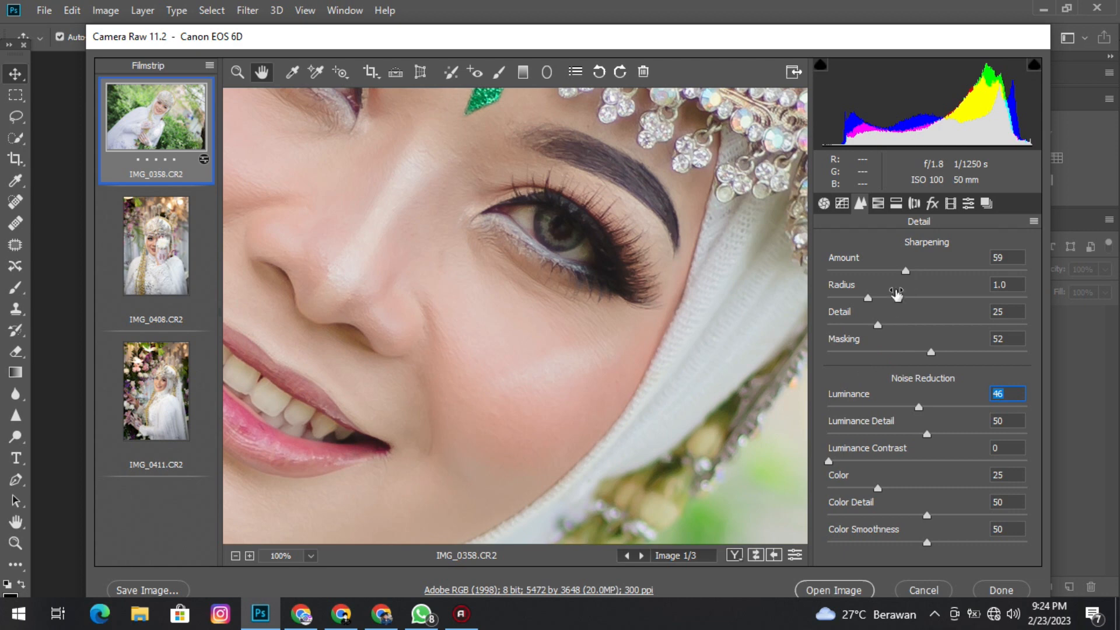
Raise the exposure of IMG_0358 to +0.80.
left_click(824, 204)
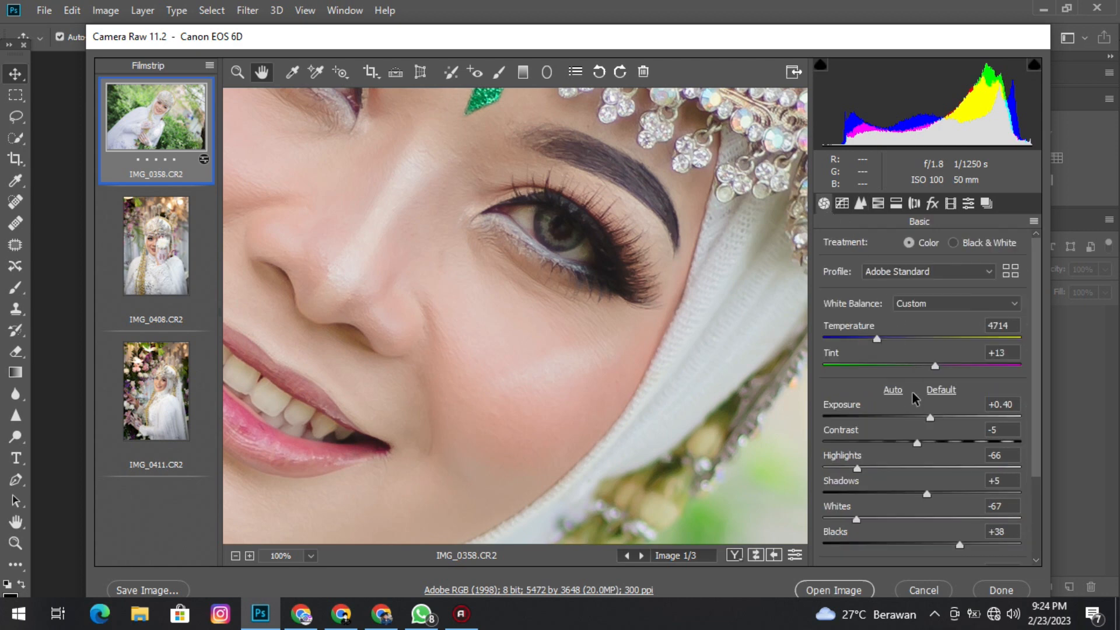
mouse_move(923, 420)
left_mouse_down()
mouse_move(943, 420)
mouse_move(933, 420)
left_mouse_up()
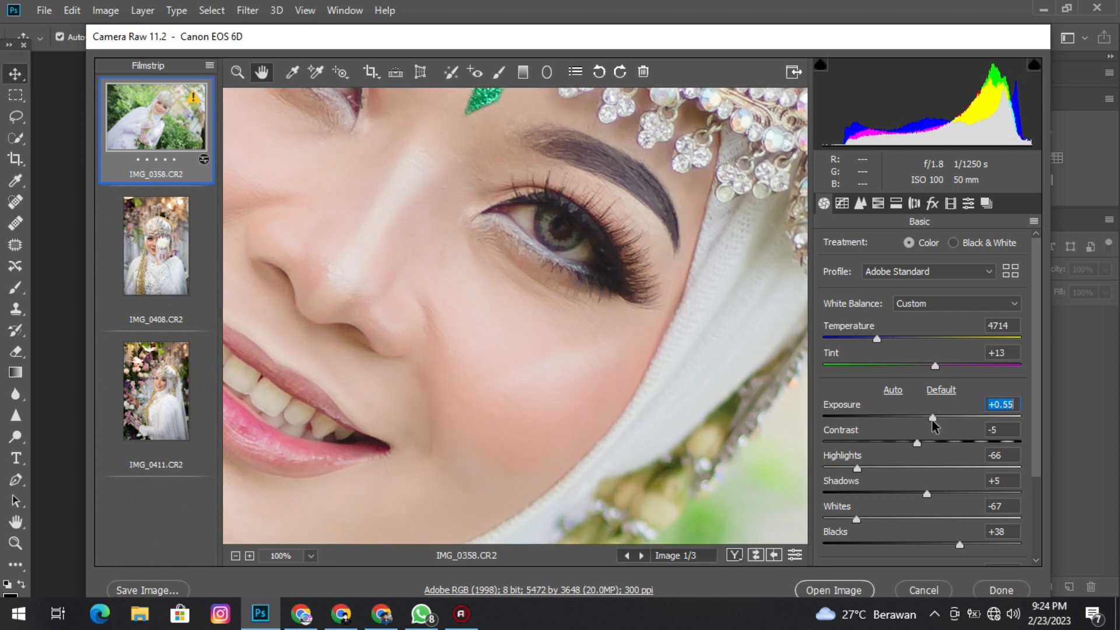
left_click_drag(934, 420, 935, 420)
scroll(353, 283, "down", 3)
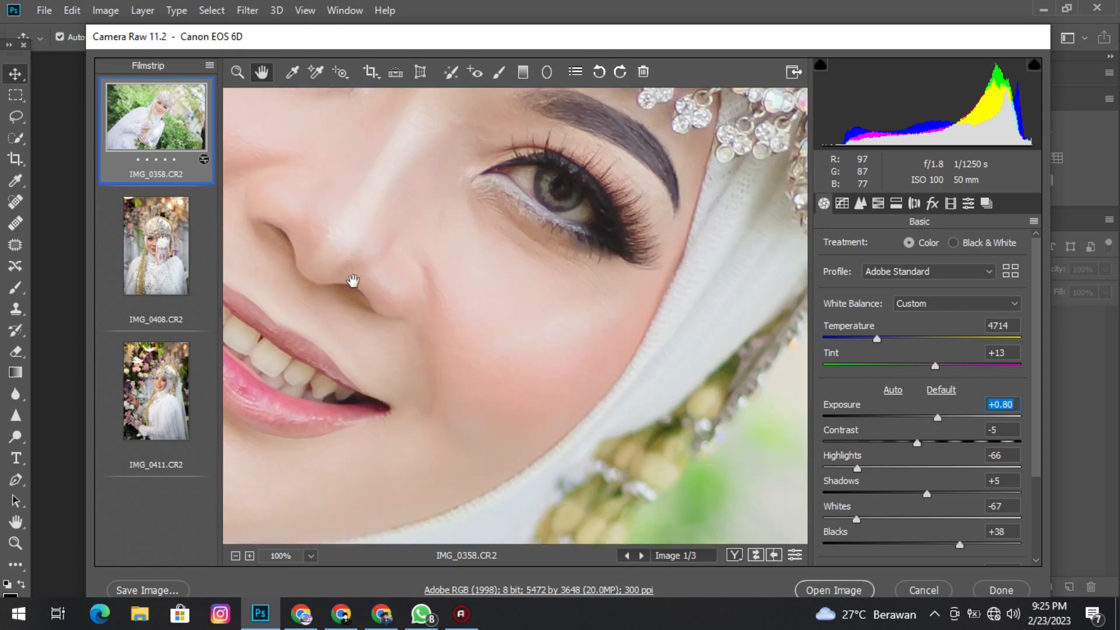
Shift the hue of the Reds slightly toward orange in the HSL adjustments.
left_click(237, 72)
right_click(544, 248)
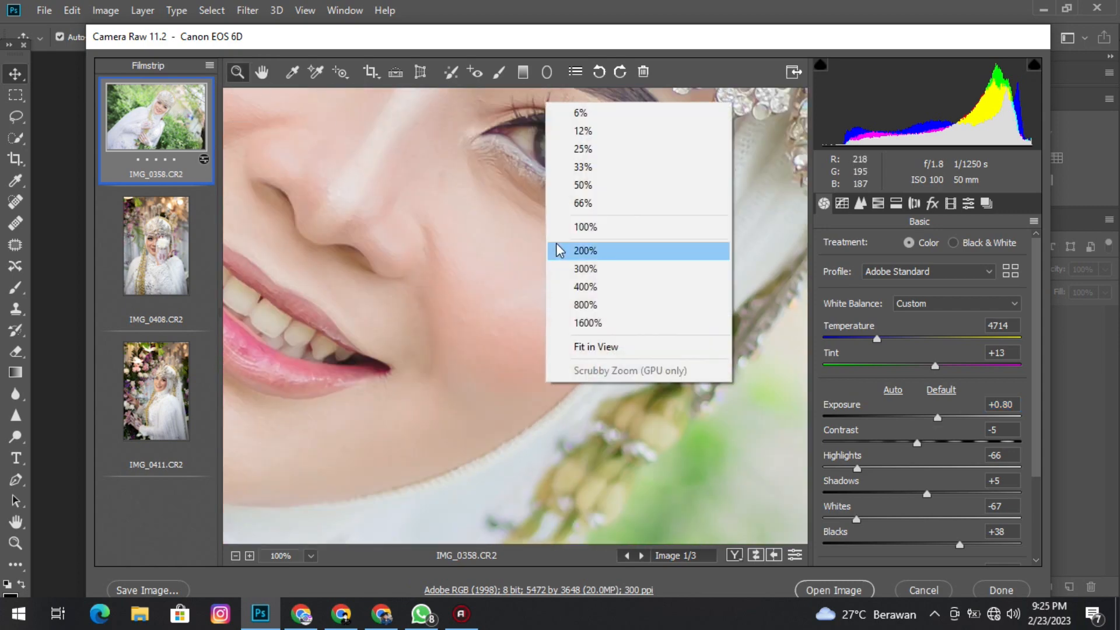
left_click(588, 346)
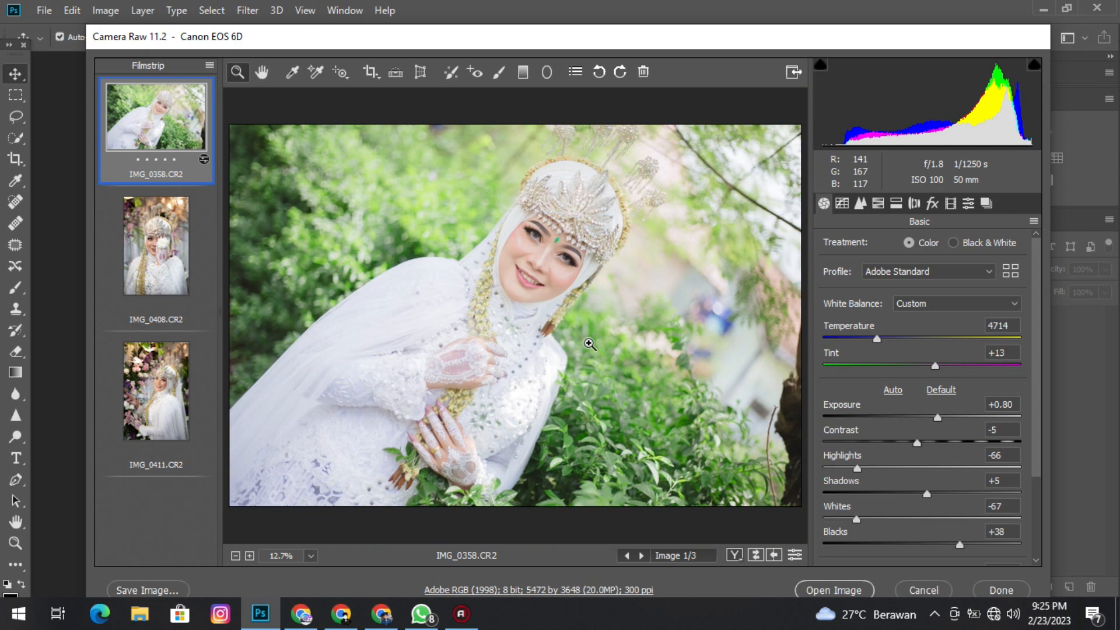
left_click(885, 205)
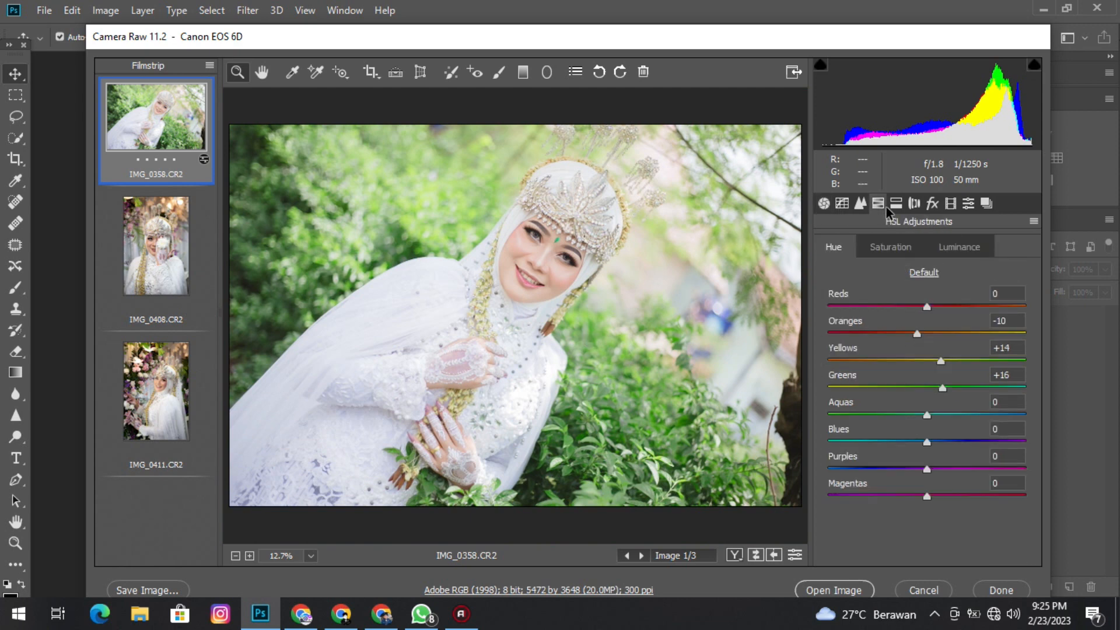
mouse_move(925, 306)
left_mouse_down()
mouse_move(842, 306)
mouse_move(960, 309)
mouse_move(940, 317)
left_mouse_up()
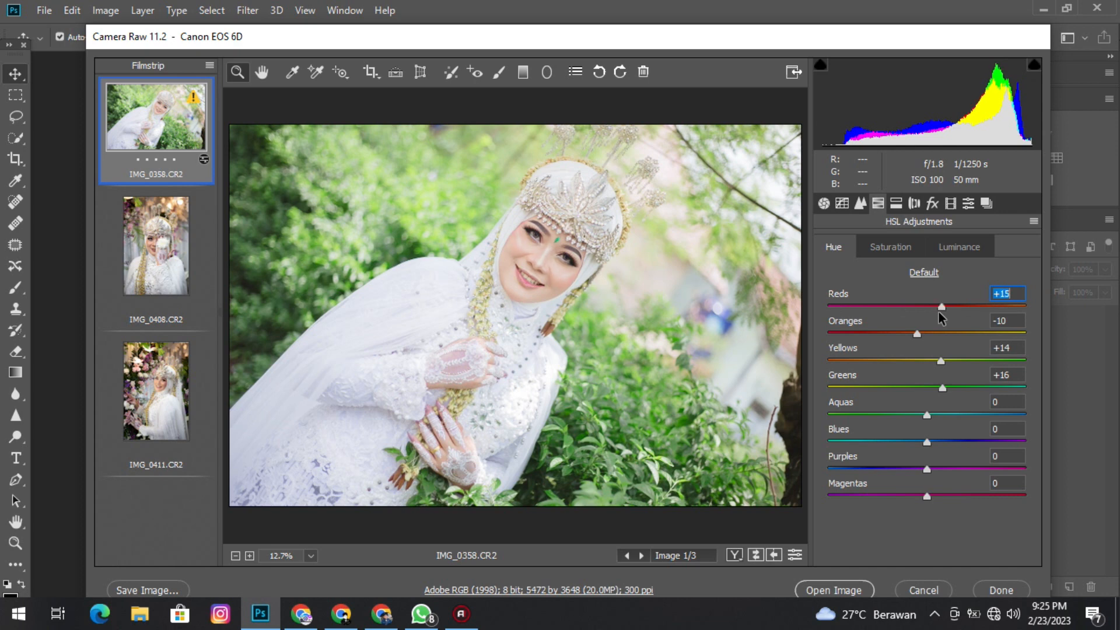
left_click_drag(939, 312, 937, 312)
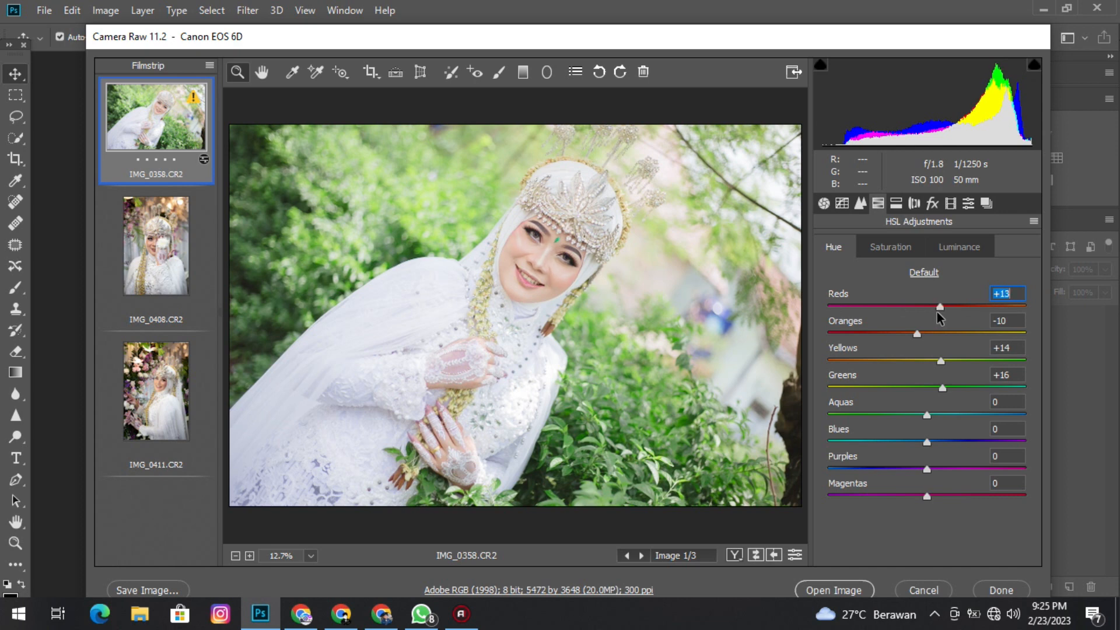
Set the luminance of the Oranges to +12 in the HSL adjustments.
left_click(945, 250)
mouse_move(935, 332)
left_mouse_down()
mouse_move(974, 339)
mouse_move(951, 343)
left_mouse_up()
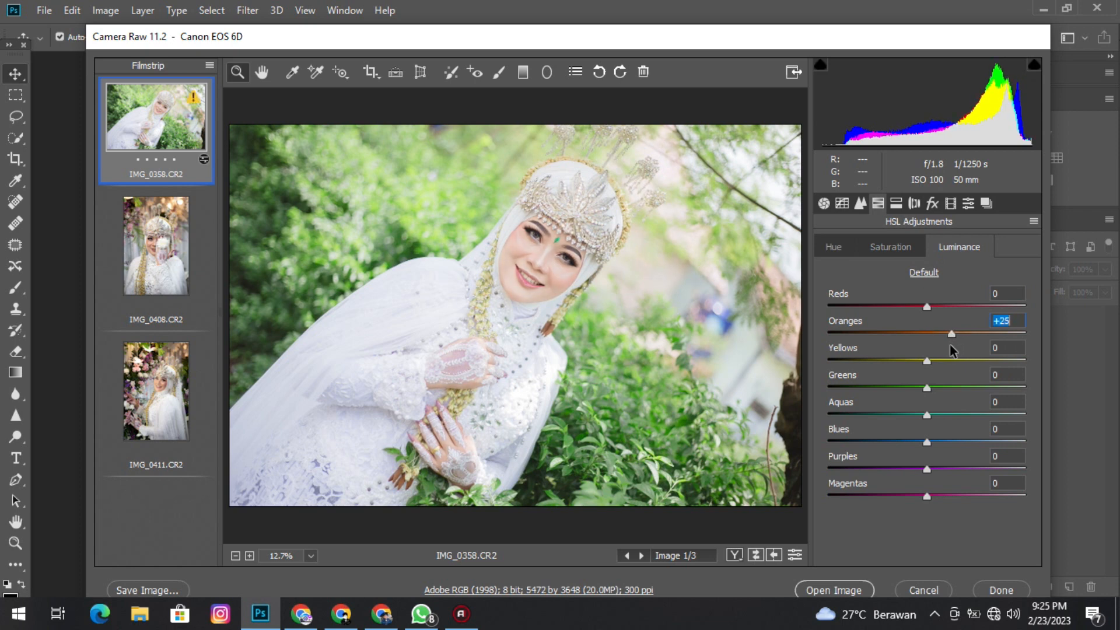
double_click(925, 343)
left_click(939, 333)
Save all settings of the edited photo to the Desktop as the Camera Raw settings file IMG_0358.xmp.
left_click(1035, 224)
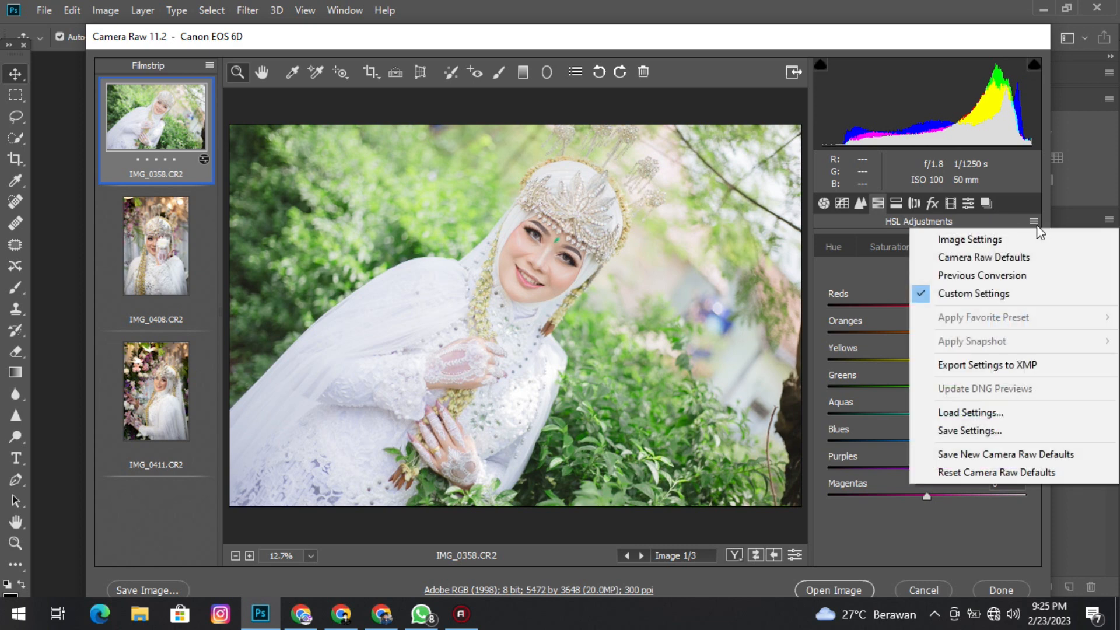
left_click(995, 431)
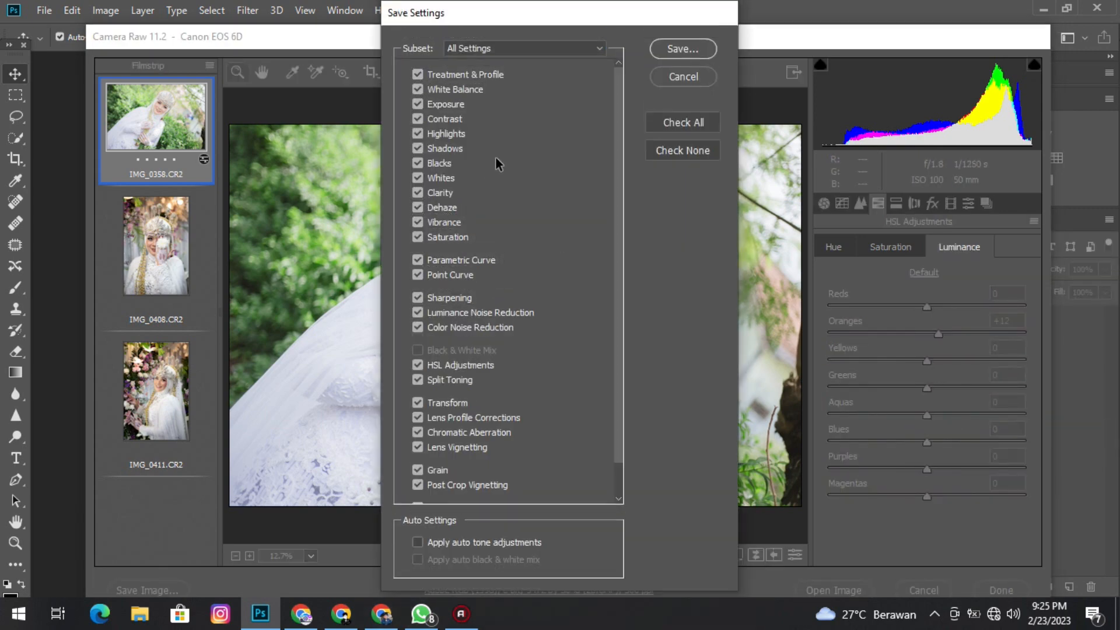
scroll(487, 170, "down", 1)
left_click(688, 44)
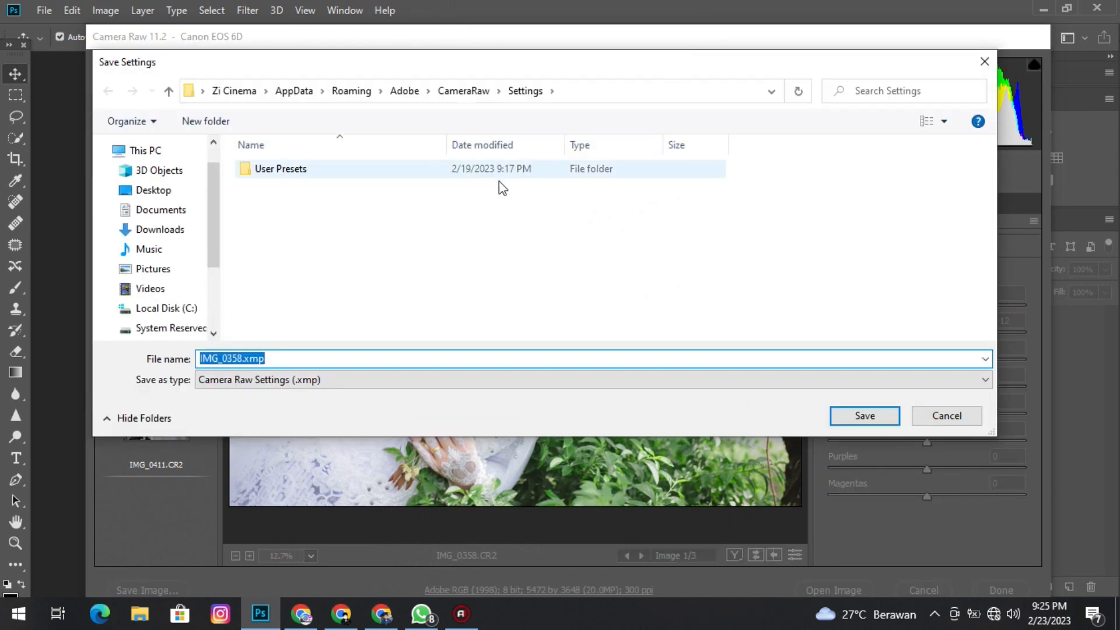
left_click(174, 191)
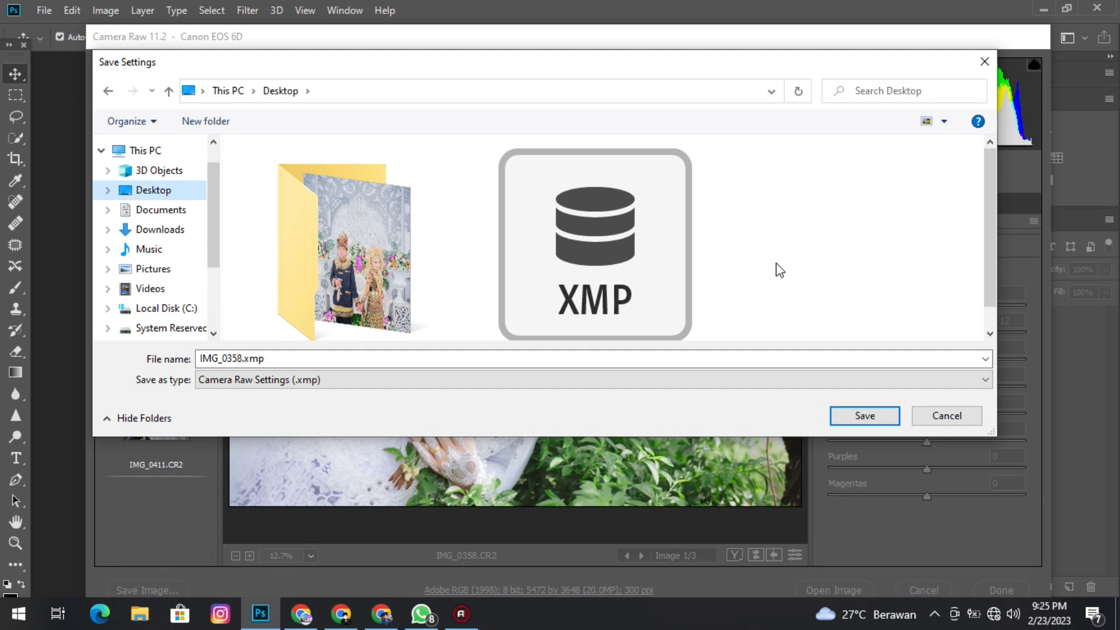
scroll(780, 271, "down", 1)
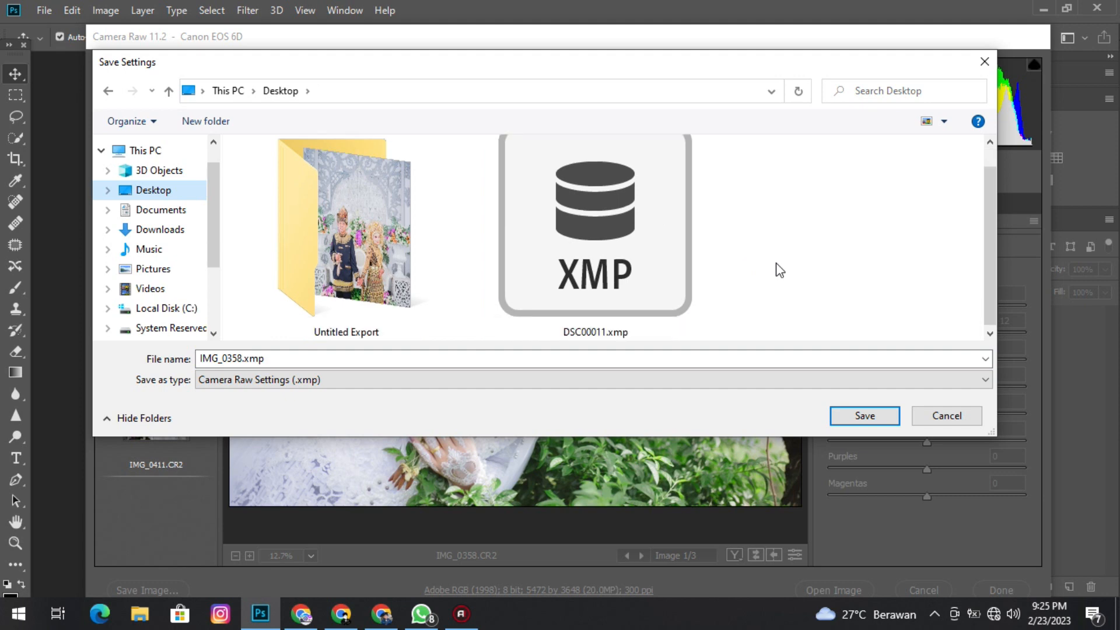
scroll(780, 270, "up", 1)
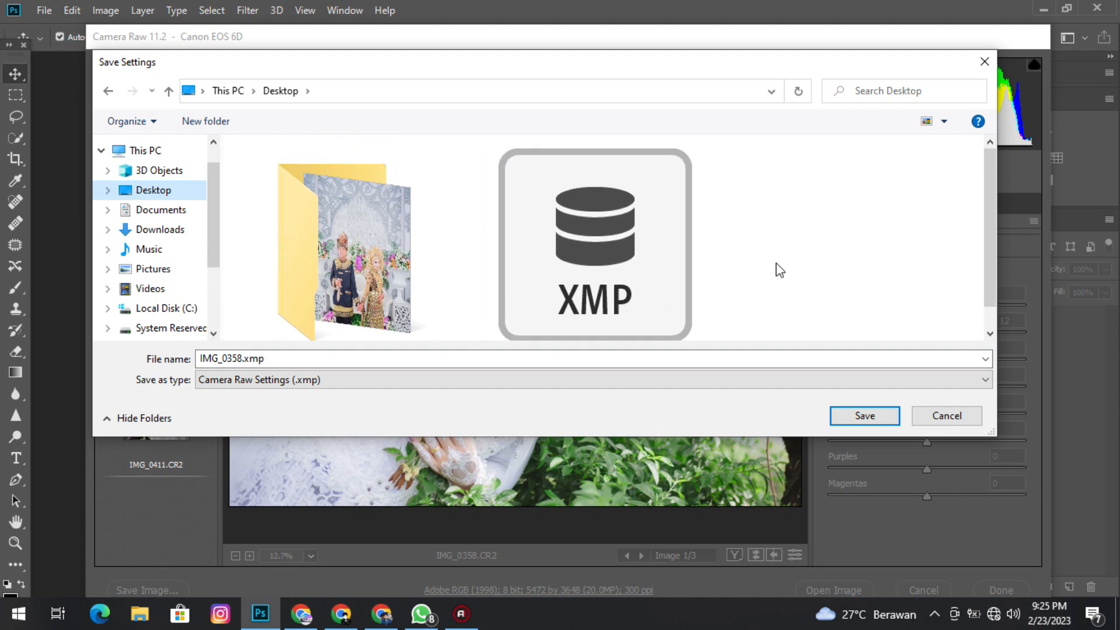
scroll(780, 274, "down", 1)
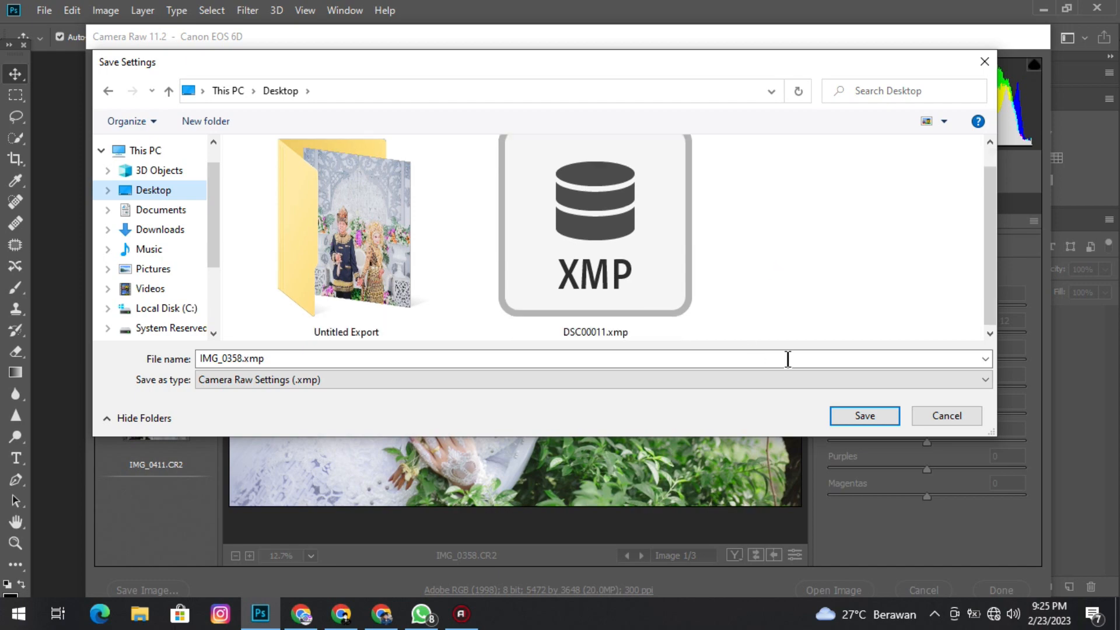
left_click(862, 416)
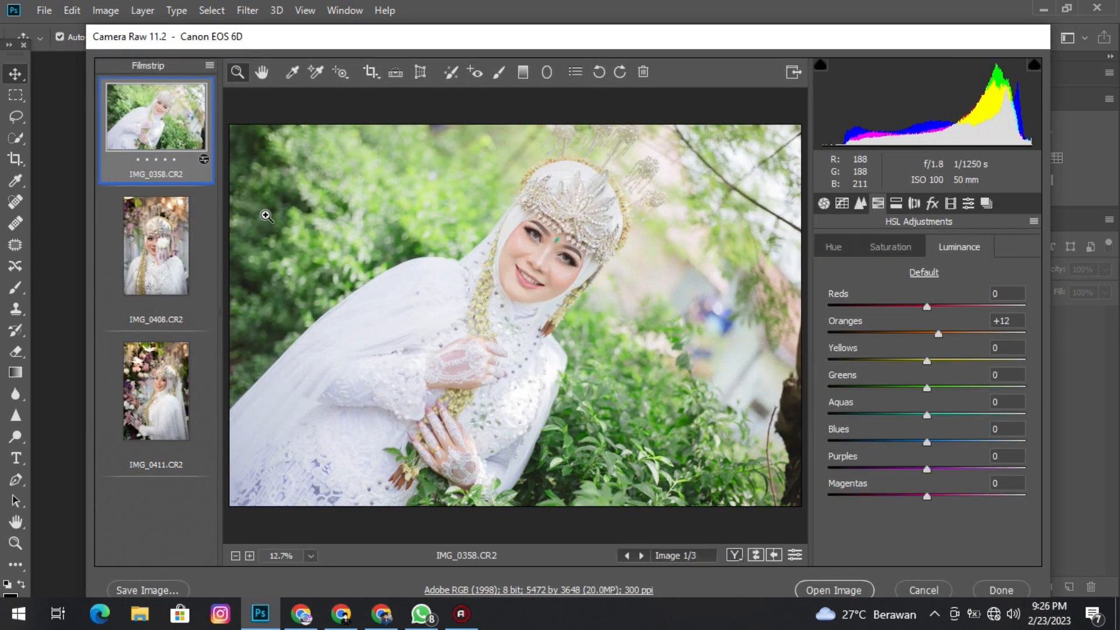
Load the saved IMG_0358.xmp settings from the Desktop onto IMG_0408.CR2.
left_click(175, 245)
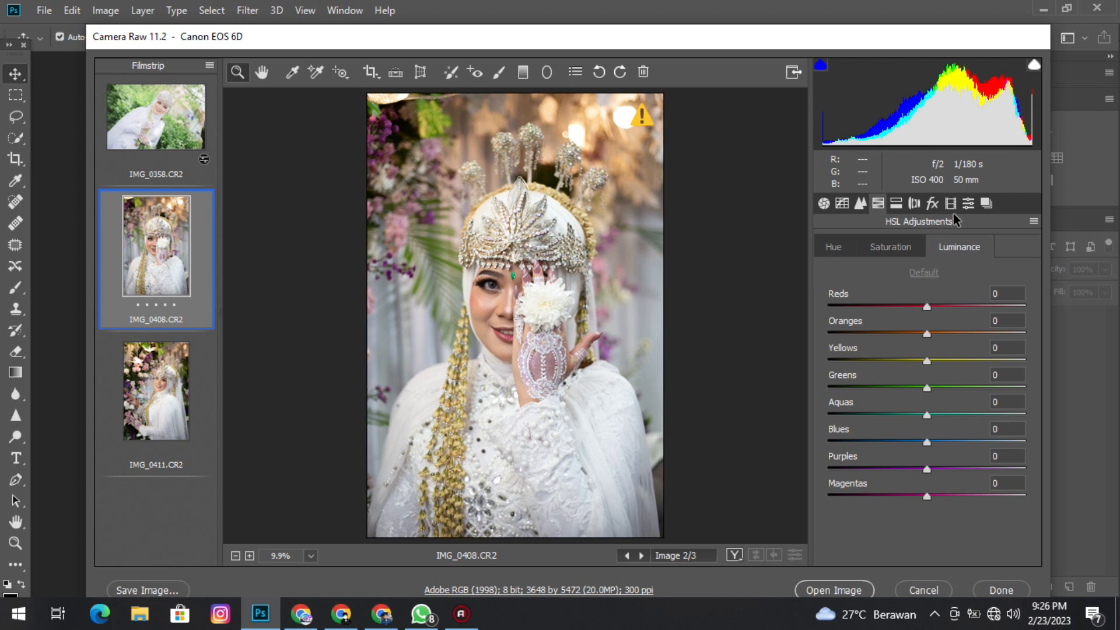
left_click(1035, 221)
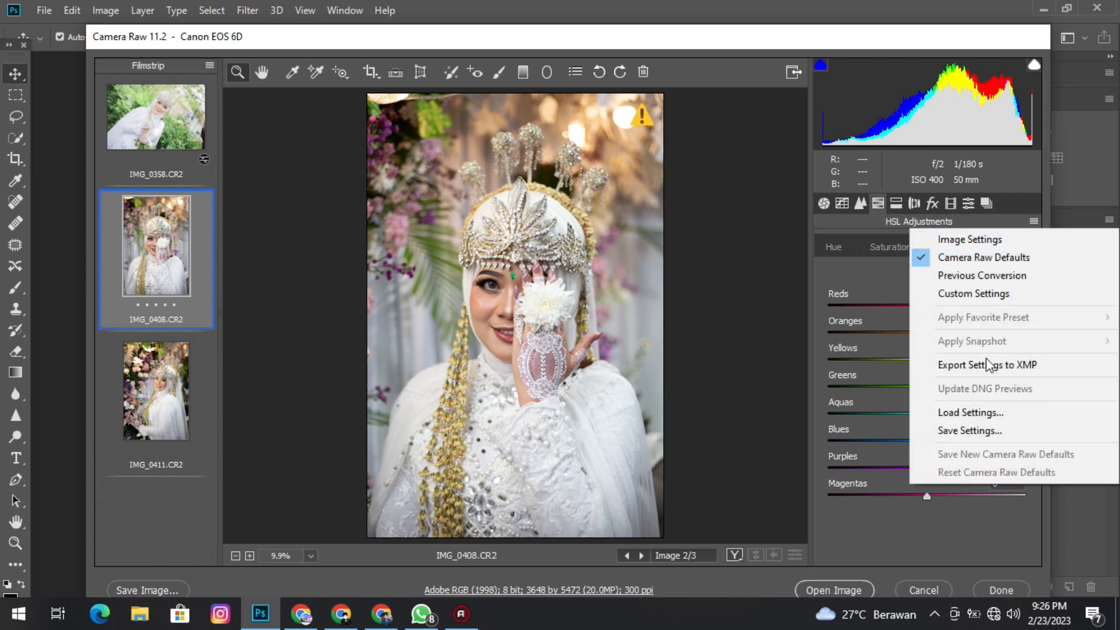
left_click(978, 413)
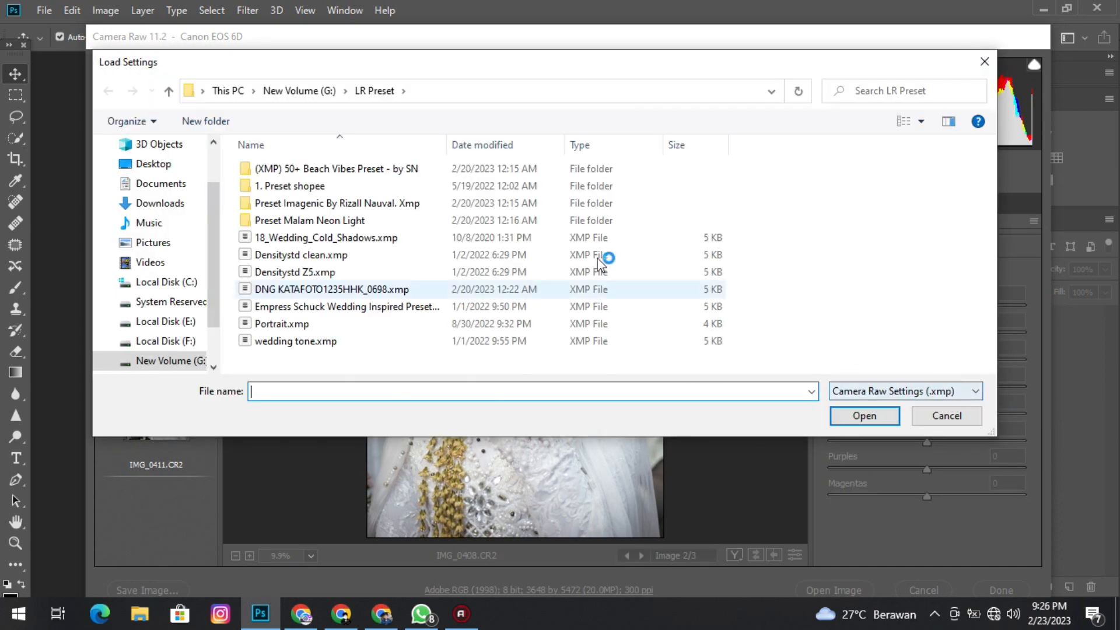
left_click(181, 165)
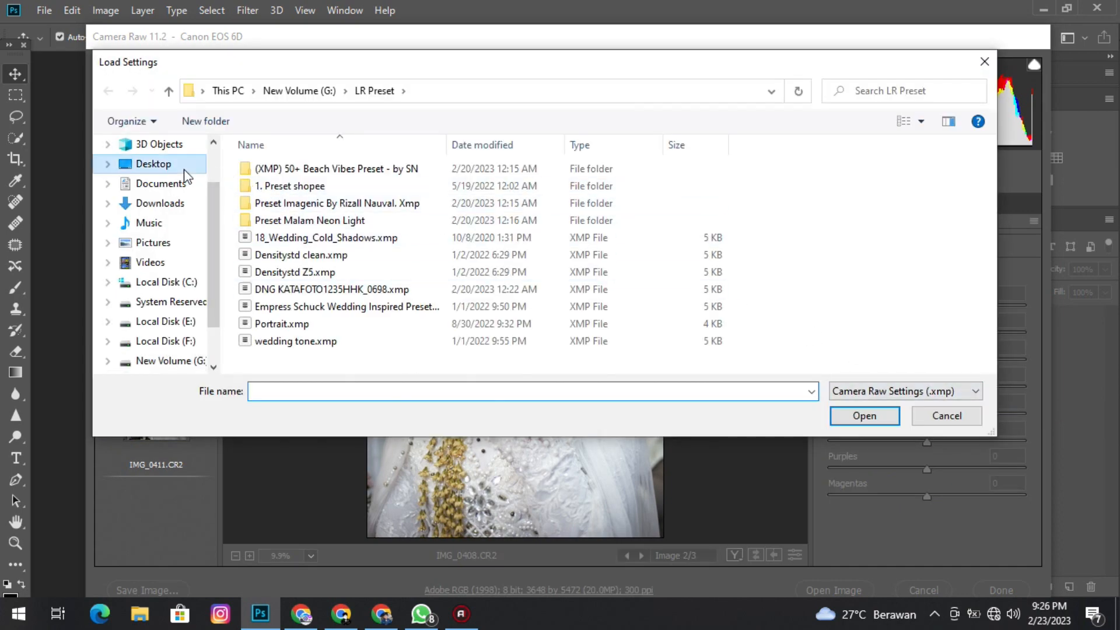
double_click(817, 273)
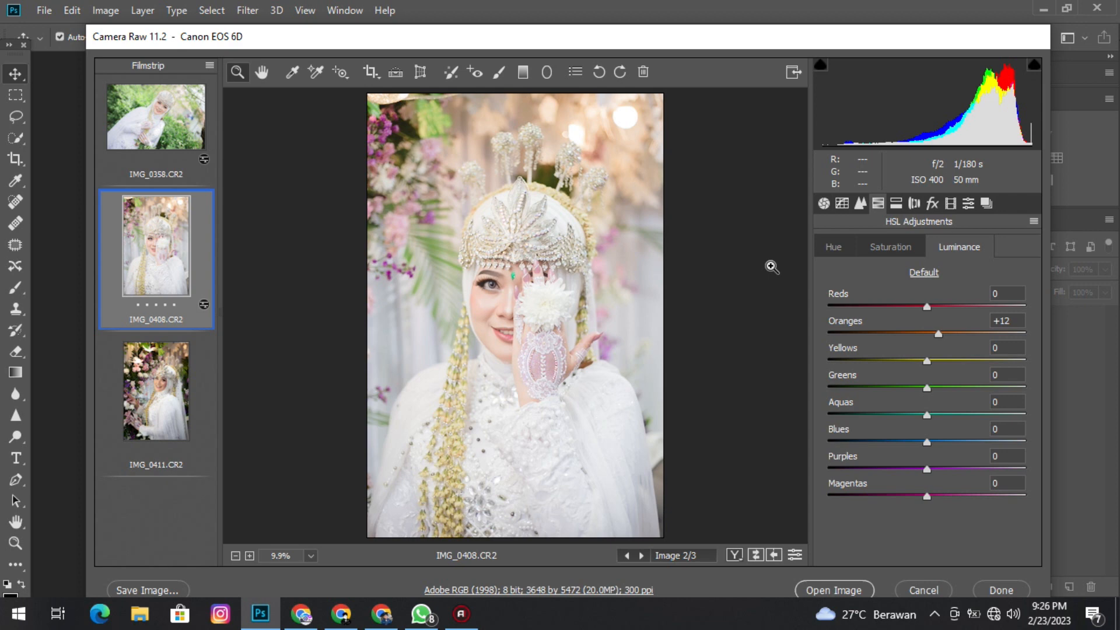
Load the saved IMG_0358.xmp settings onto IMG_0411.CR2.
left_click(170, 415)
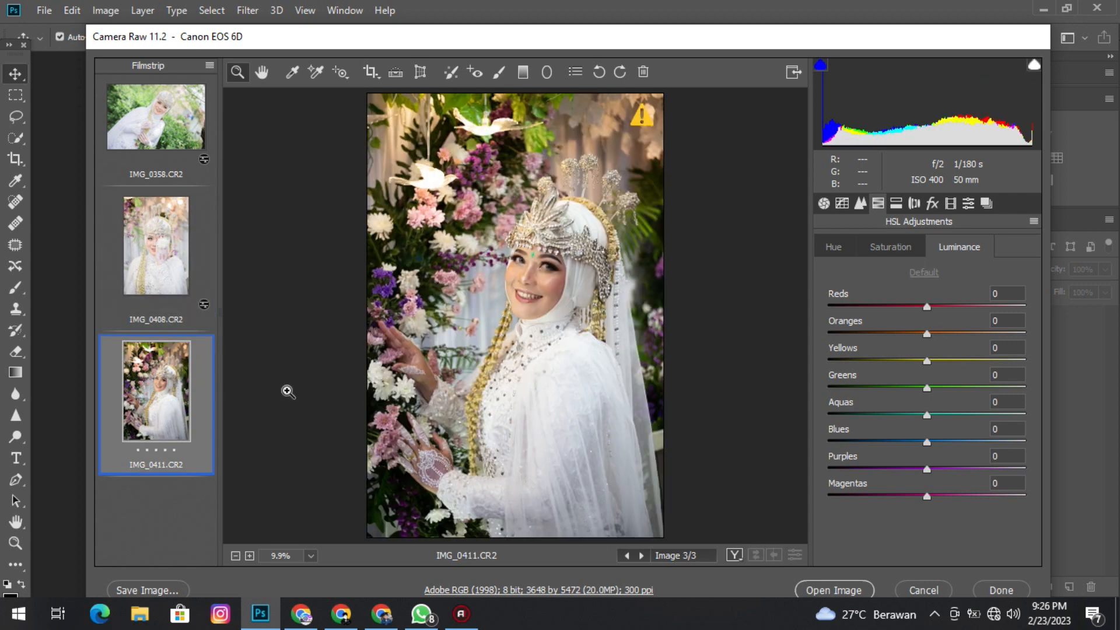
left_click(1034, 222)
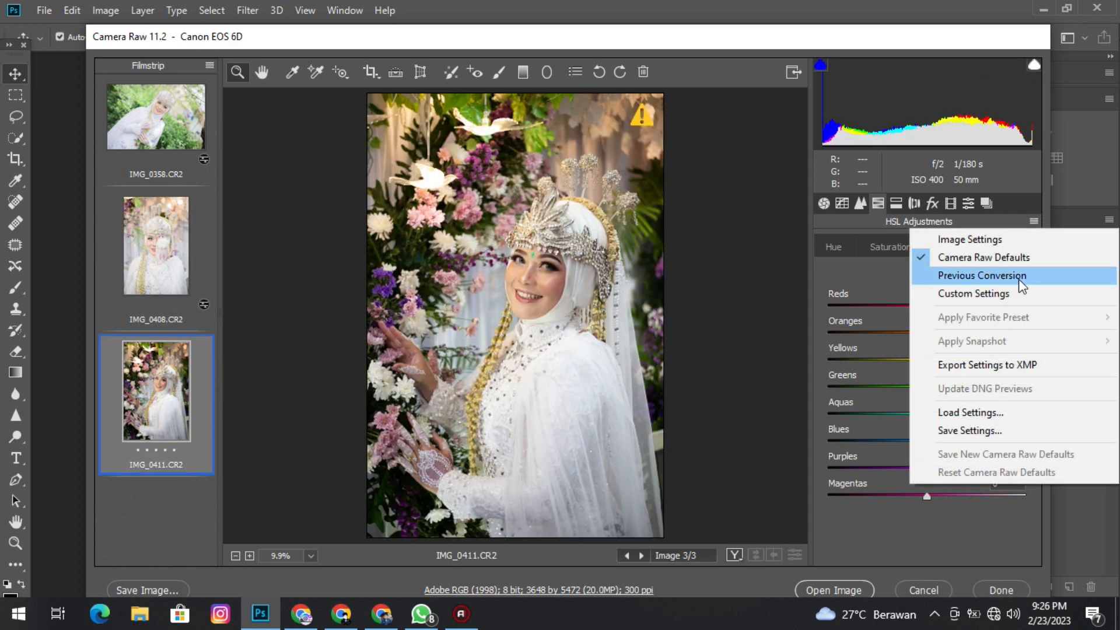
left_click(1001, 415)
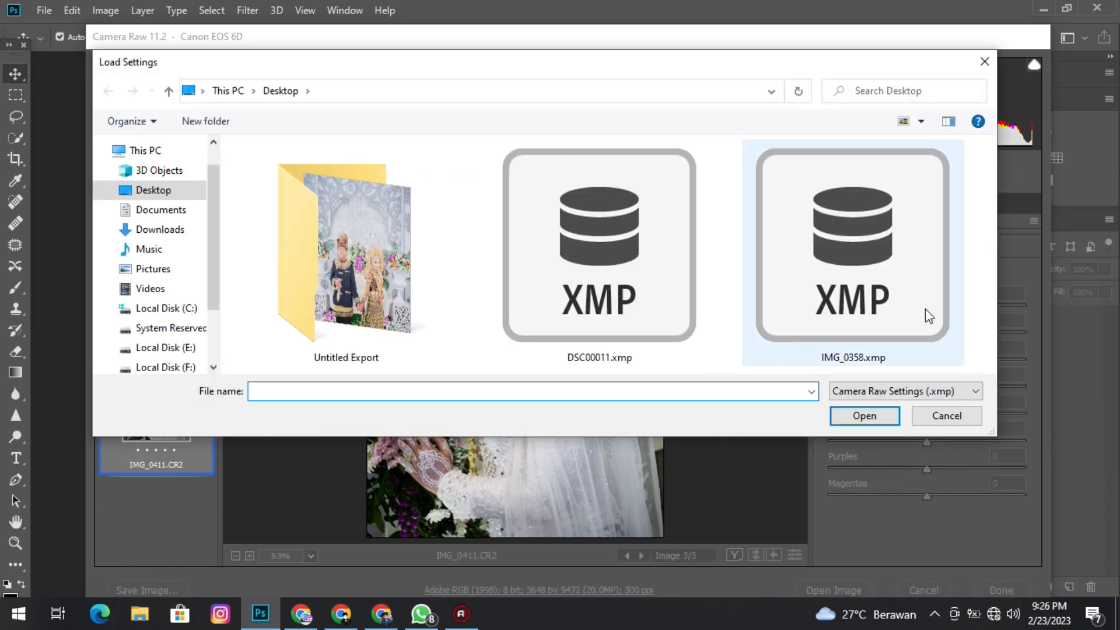
double_click(916, 306)
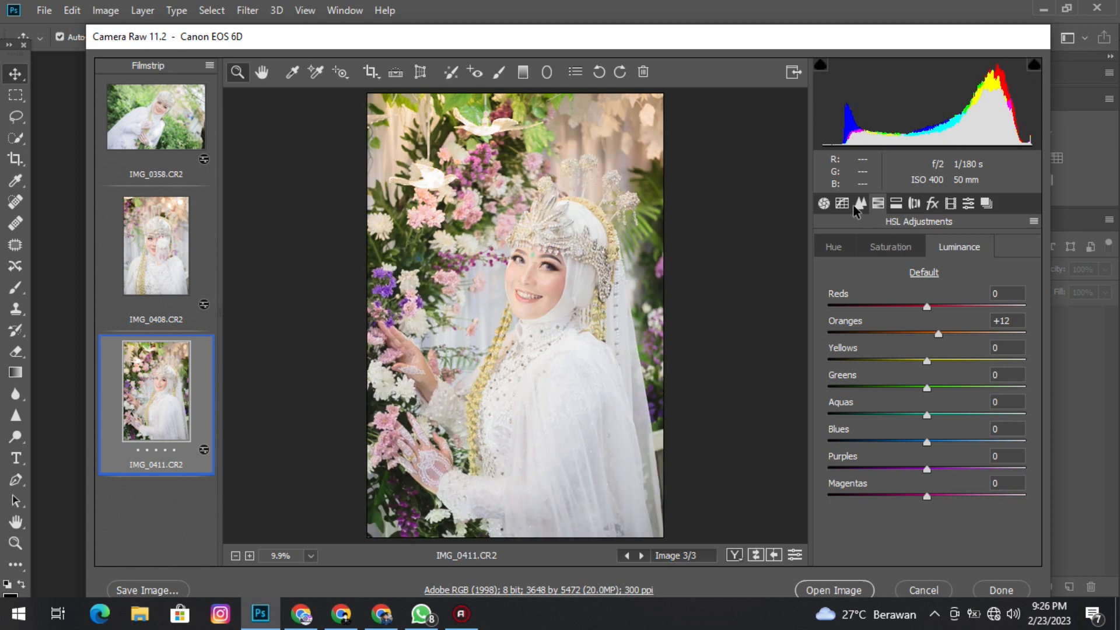
Set the exposure of IMG_0411.CR2 to +0.30 and open all three photos from the filmstrip as images for editing.
left_click(824, 203)
left_click_drag(938, 418, 927, 429)
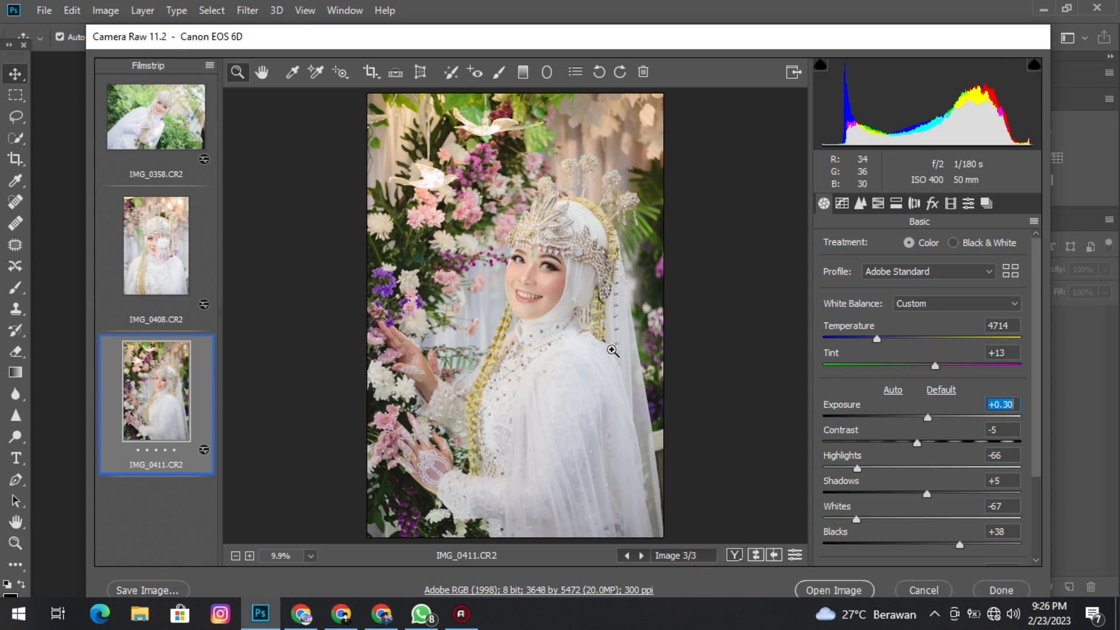
left_click(181, 143, "shift")
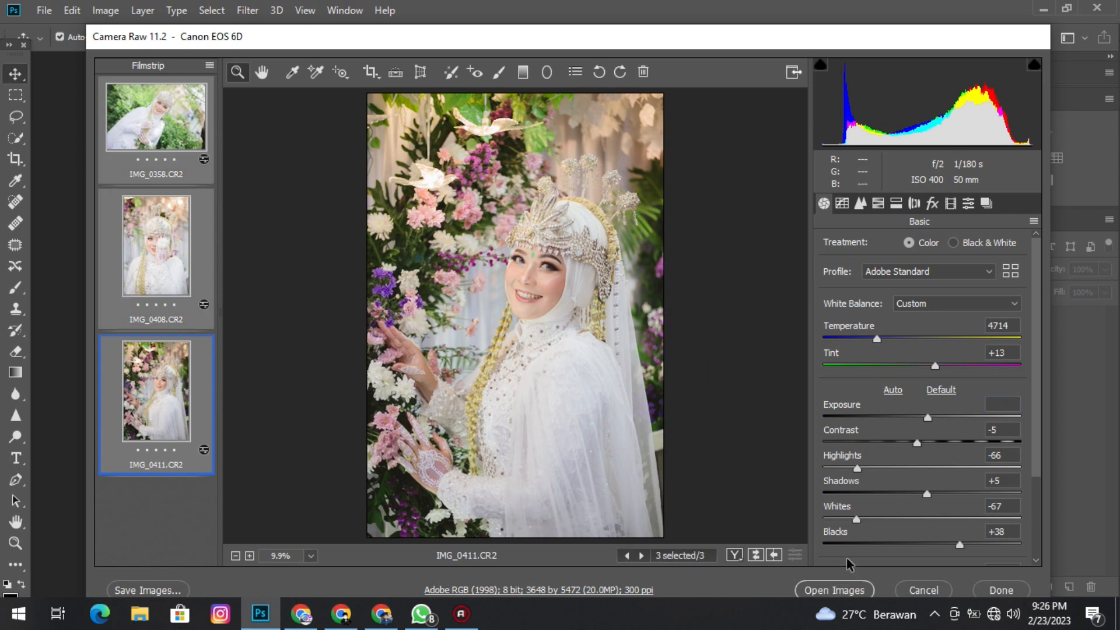
left_click(866, 590)
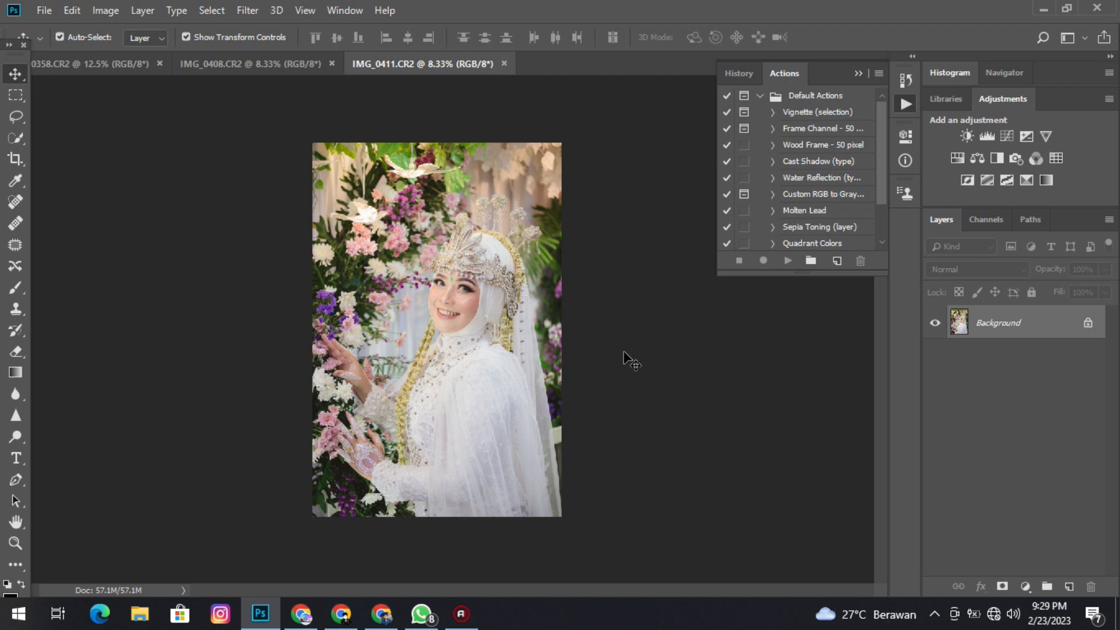
Darken IMG_0408.CR2 with the Camera Raw Filter by setting its exposure to -0.55.
left_click(233, 64)
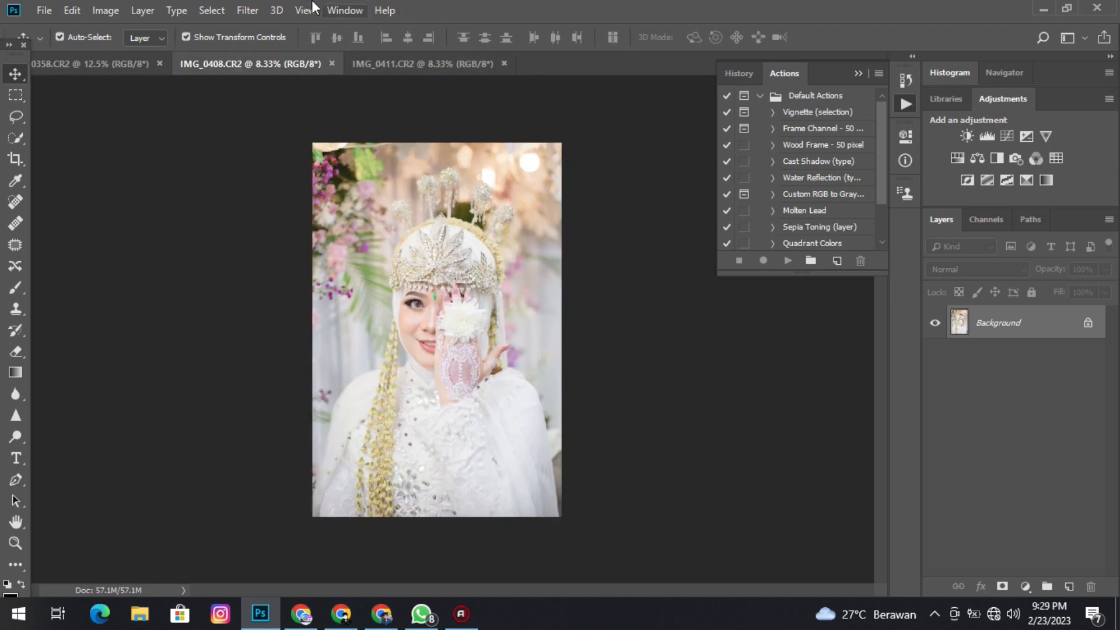
left_click(247, 10)
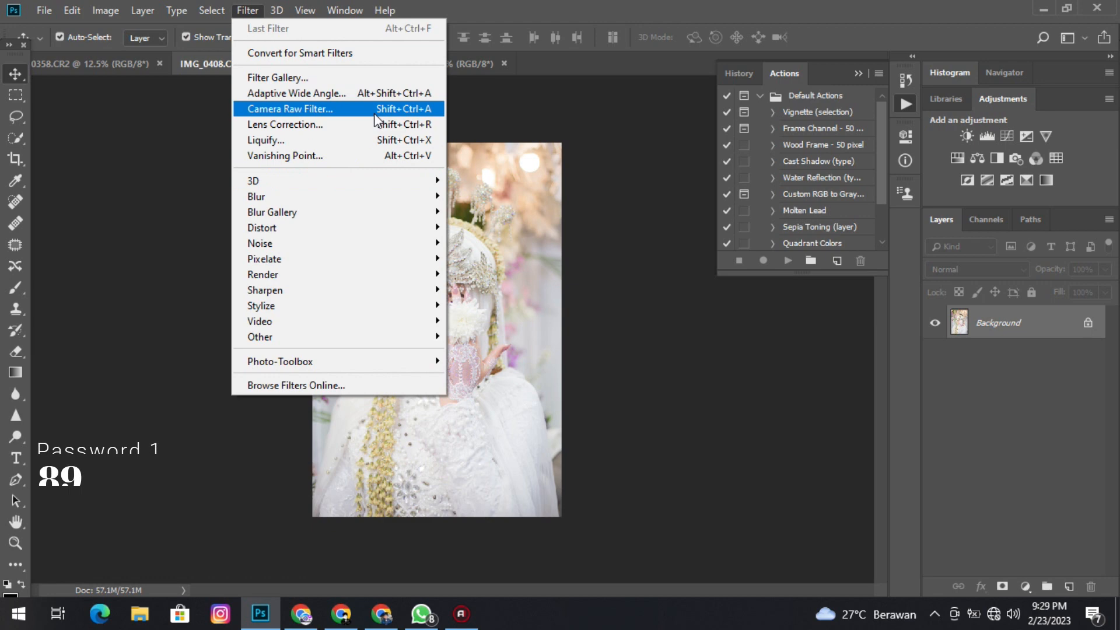
left_click(374, 111)
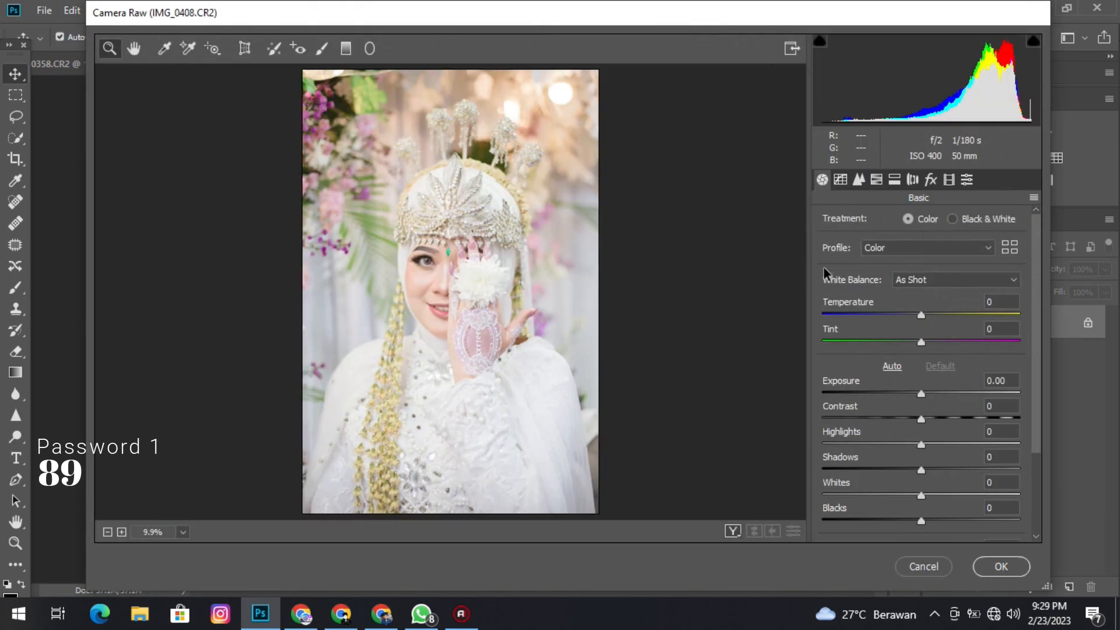
left_click(920, 394)
left_click_drag(918, 393, 911, 395)
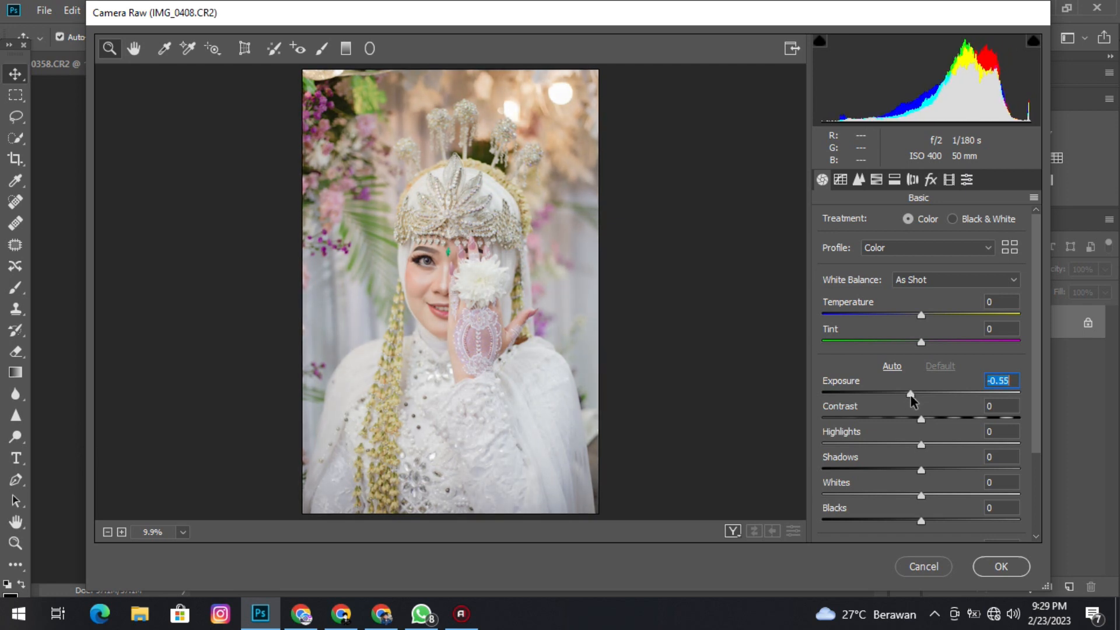
left_click(973, 564)
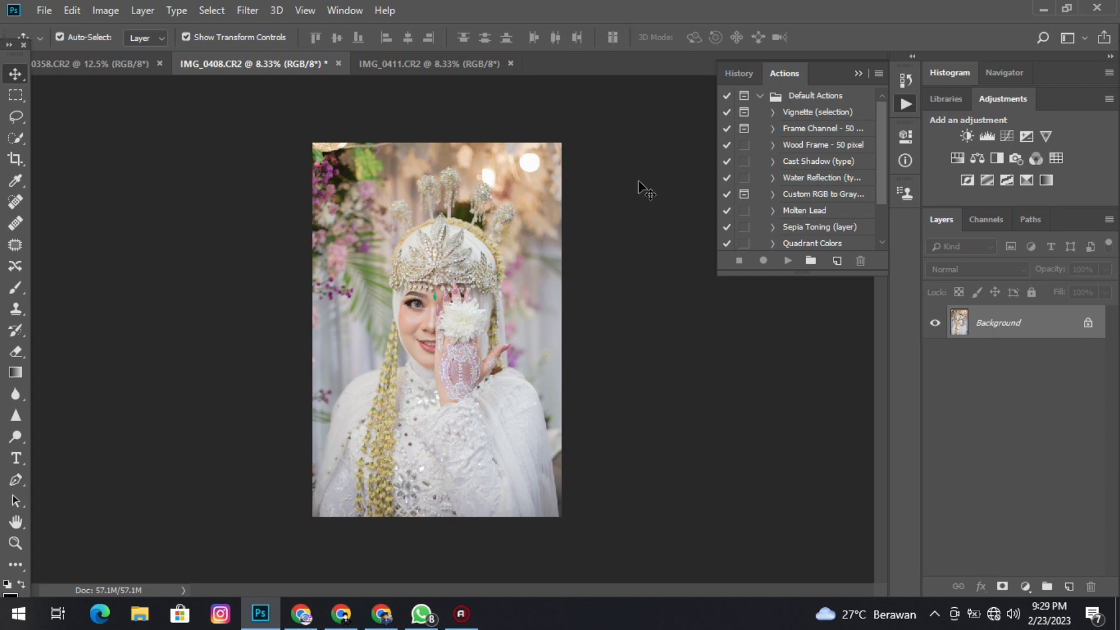
Collapse the Actions panel and save the IMG_0358 photo to the Desktop as IMG_0358.jpg, a JPEG with maximum quality 12.
left_click(788, 73)
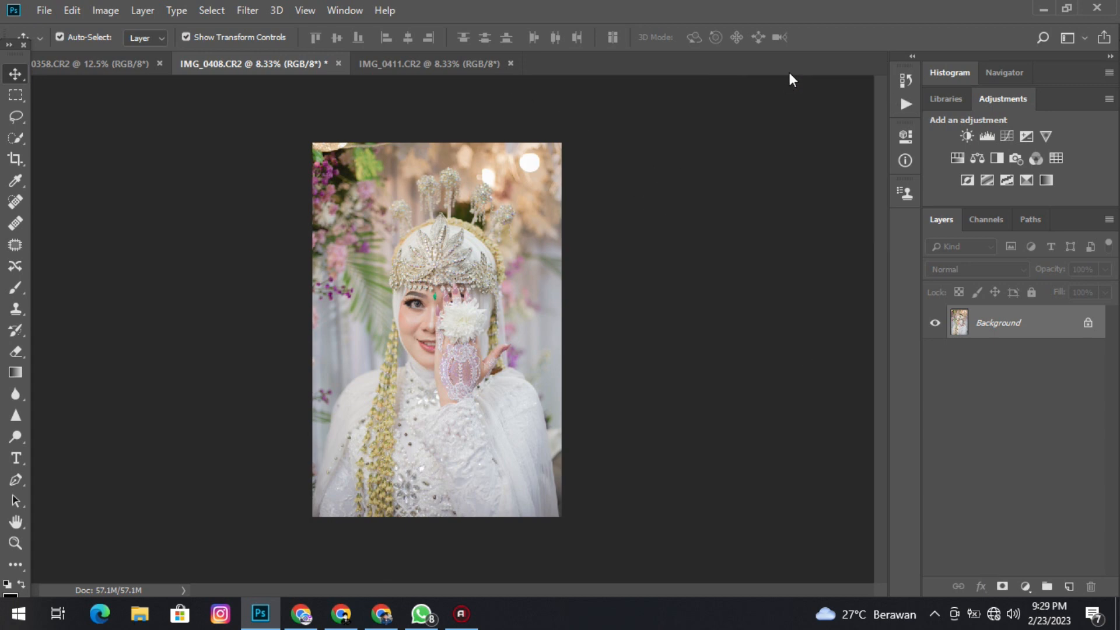
left_click(92, 64)
left_click(47, 12)
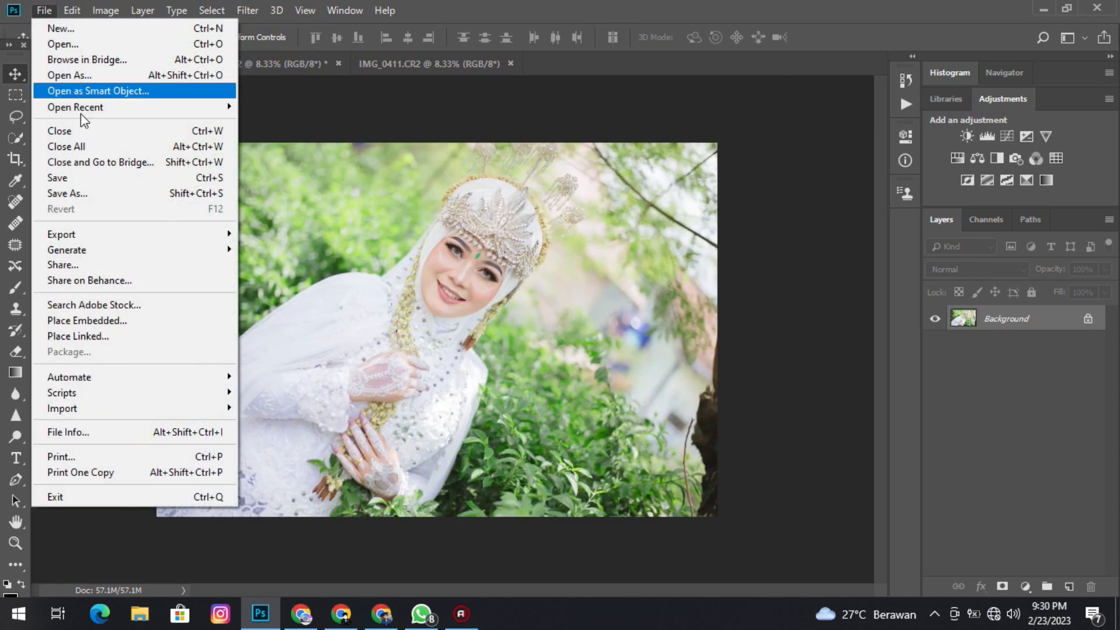
left_click(90, 184)
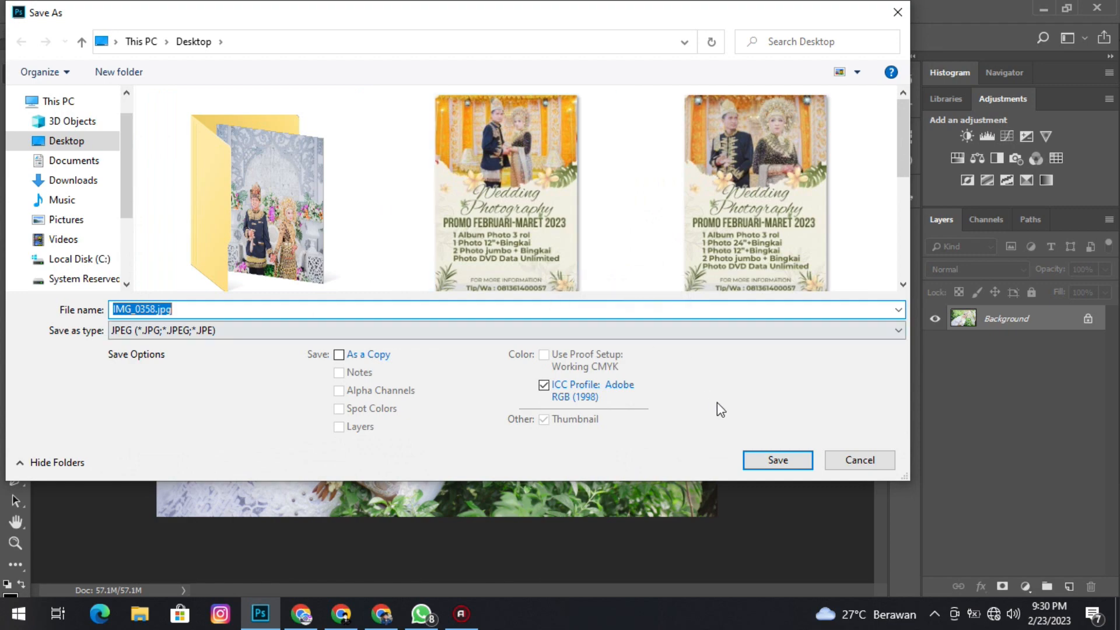
left_click(767, 459)
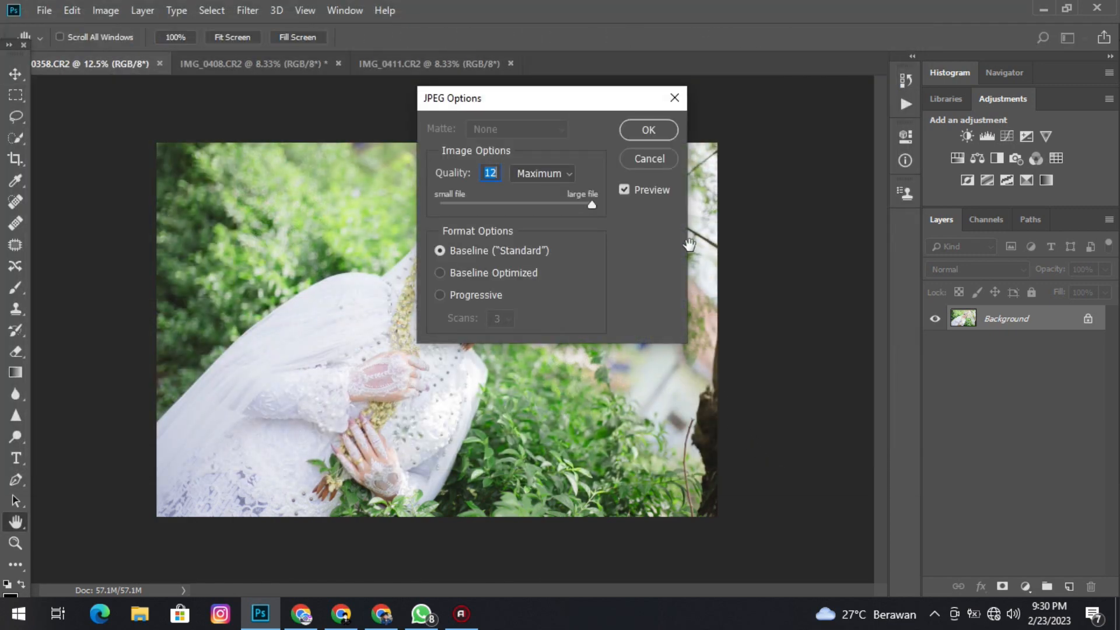
Save the IMG_0408 photo to the Desktop as IMG_0408.jpg, a baseline standard JPEG with quality 12.
left_click(309, 71)
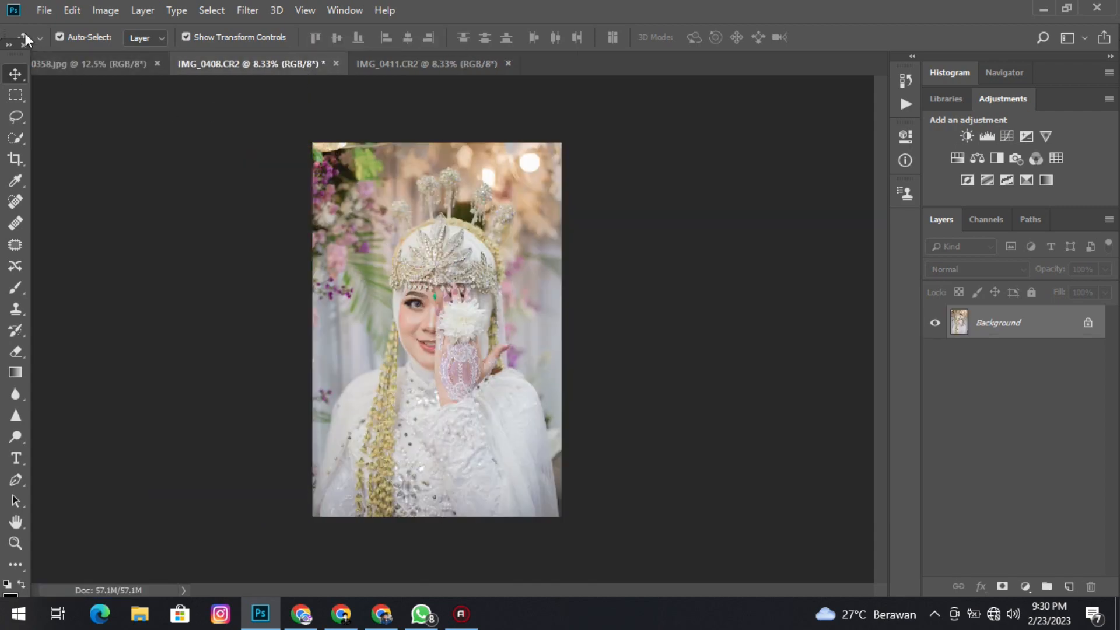
left_click(36, 12)
left_click(92, 194)
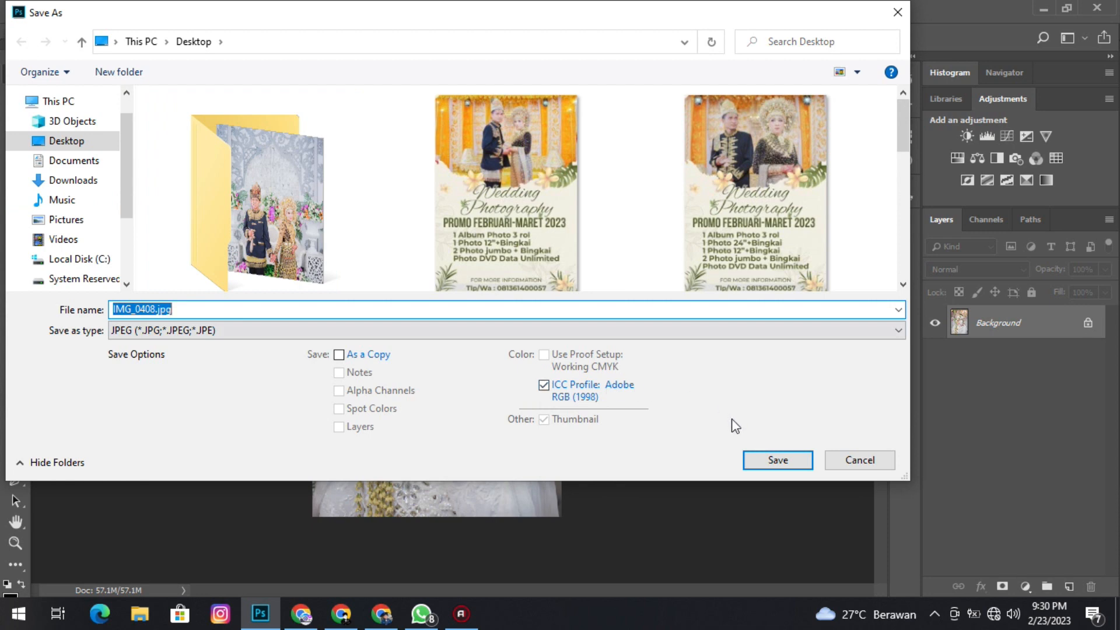
left_click(776, 460)
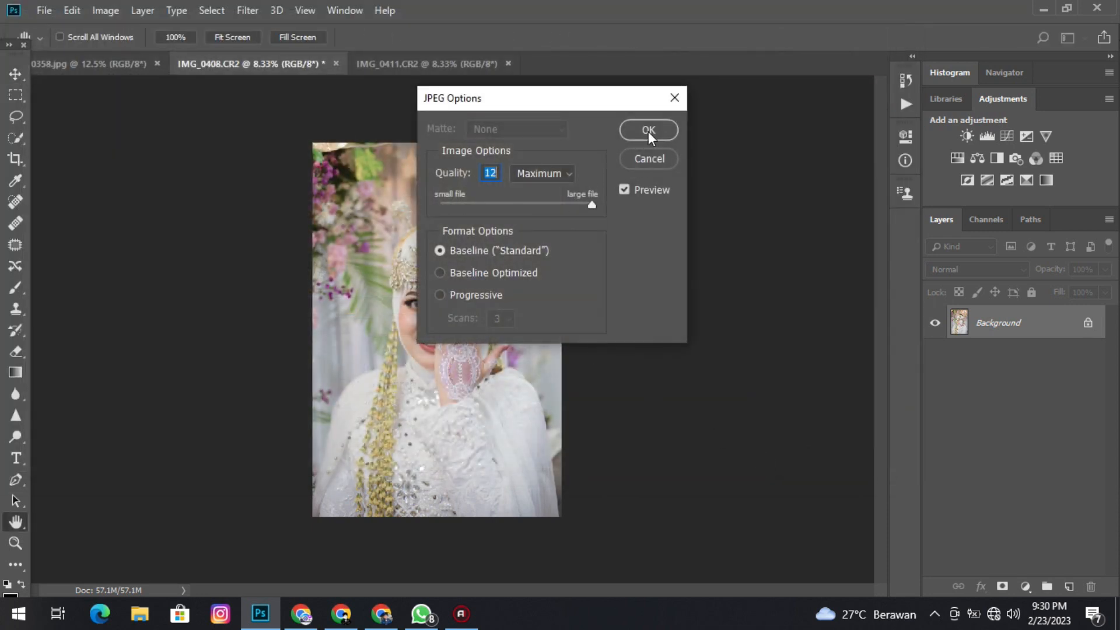
left_click(647, 131)
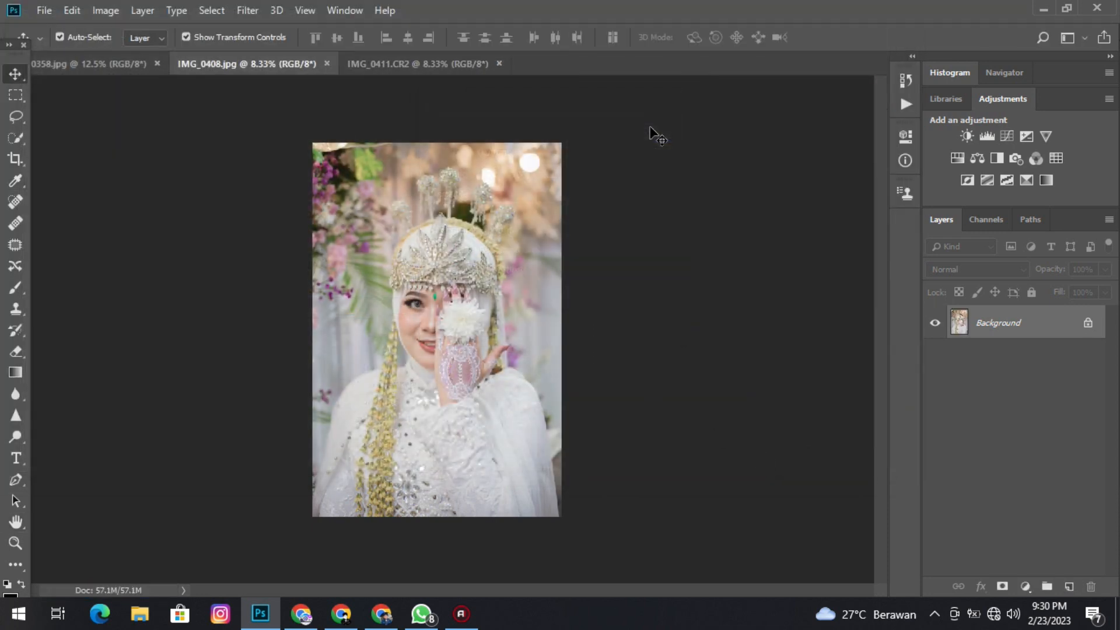
Save the IMG_0411 photo to the Desktop as IMG_0411.jpg, a JPEG with quality 12.
left_click(377, 65)
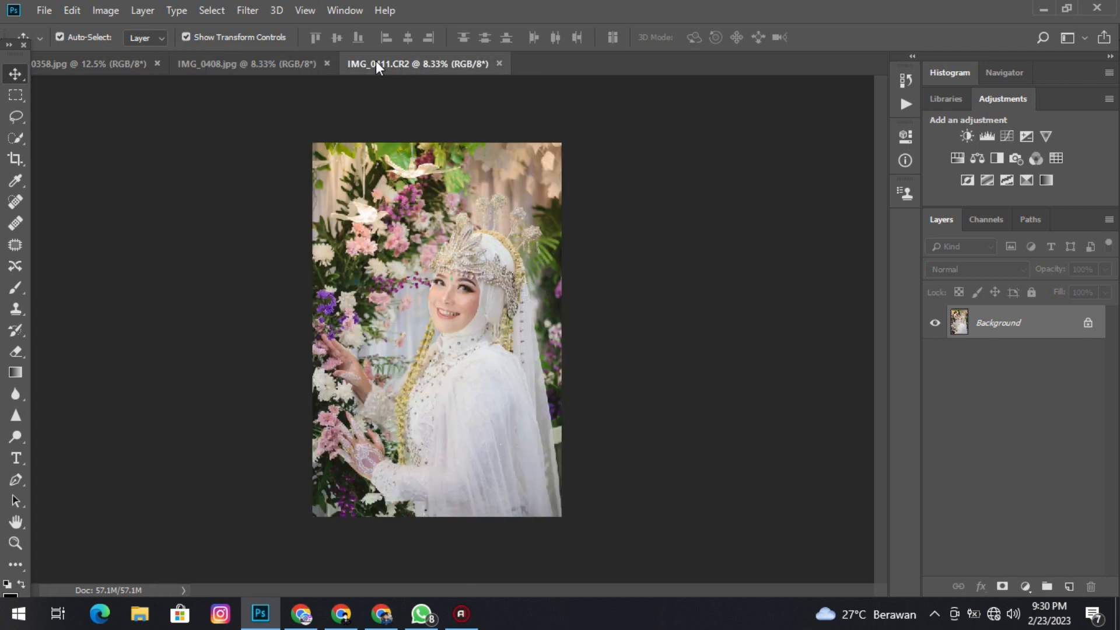
left_click(45, 12)
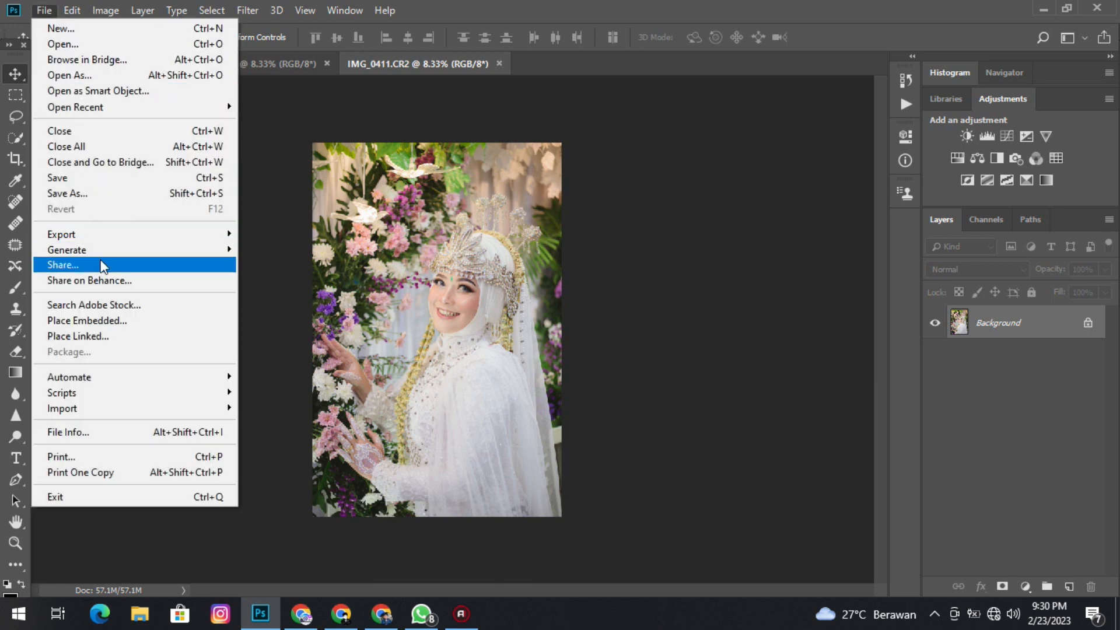
left_click(121, 194)
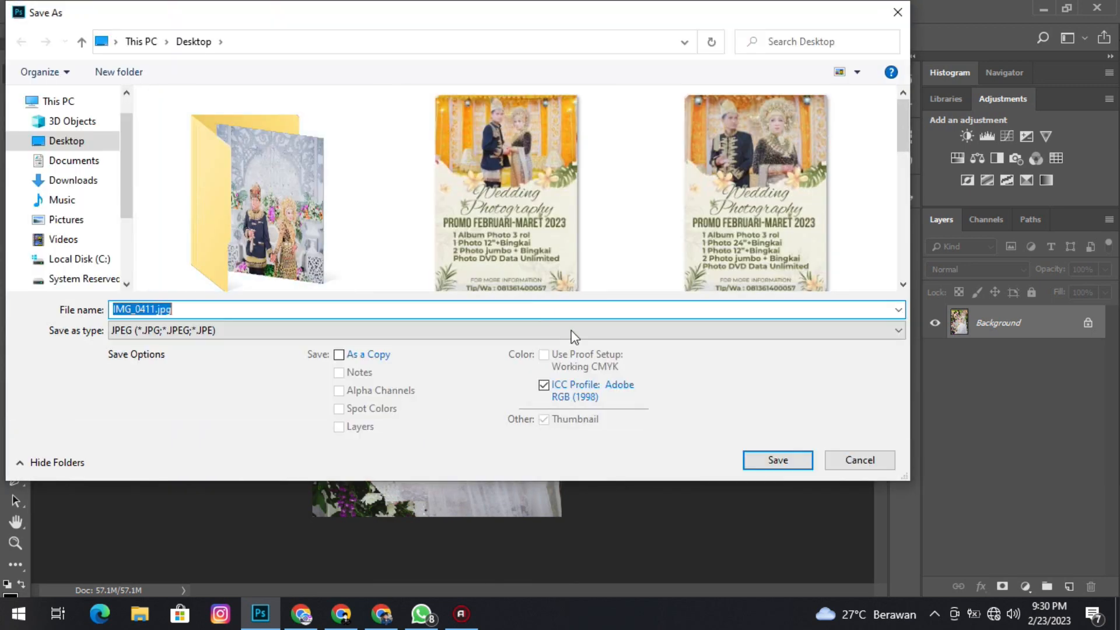
left_click(767, 458)
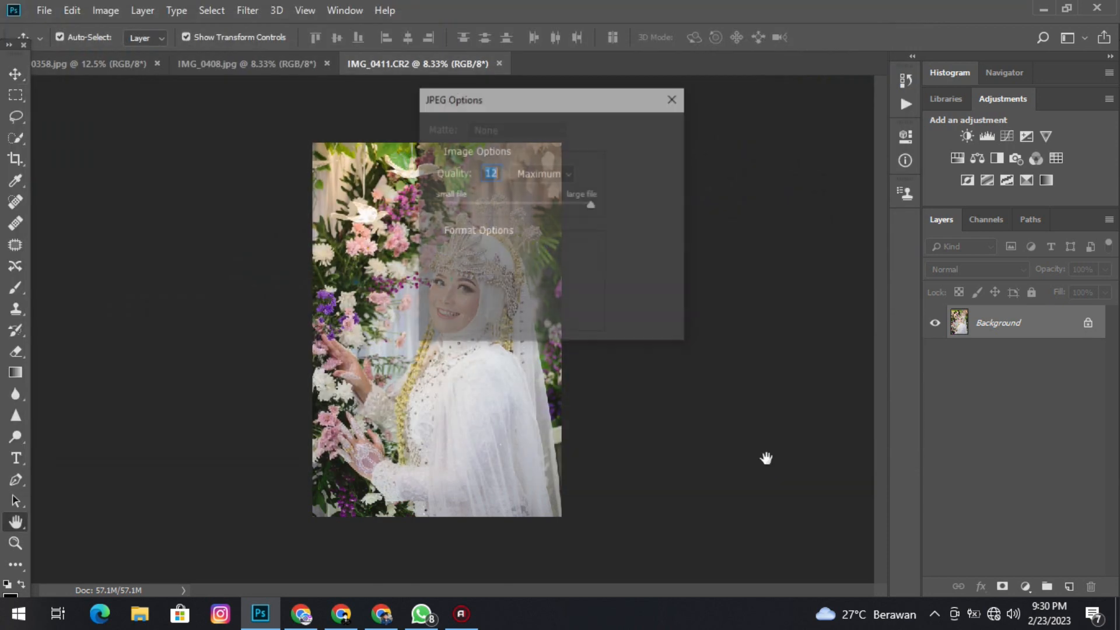
left_click(649, 138)
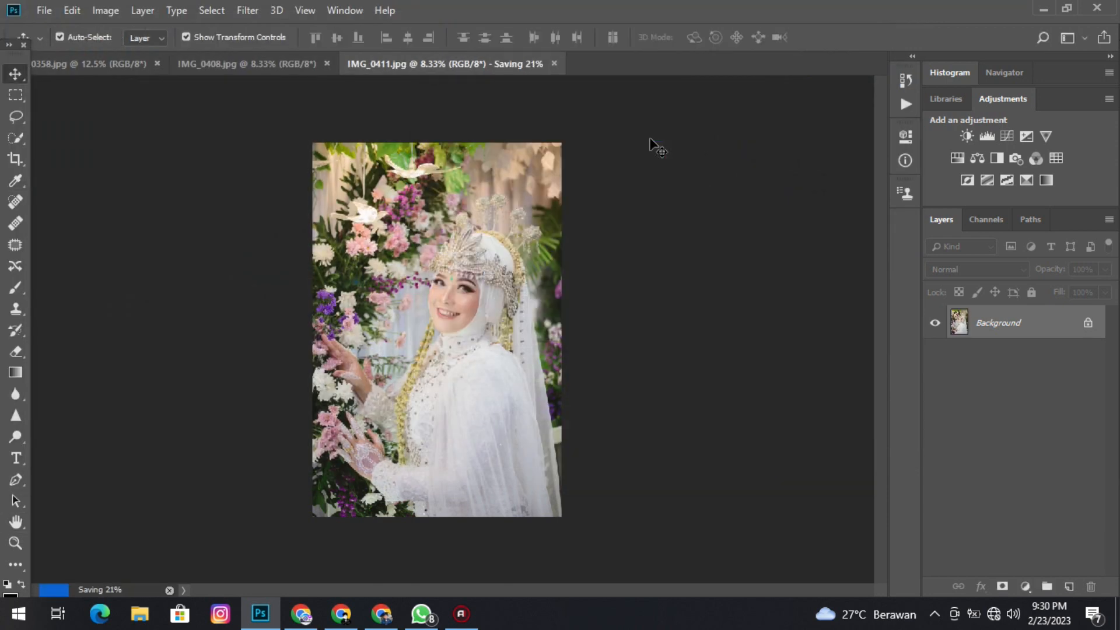